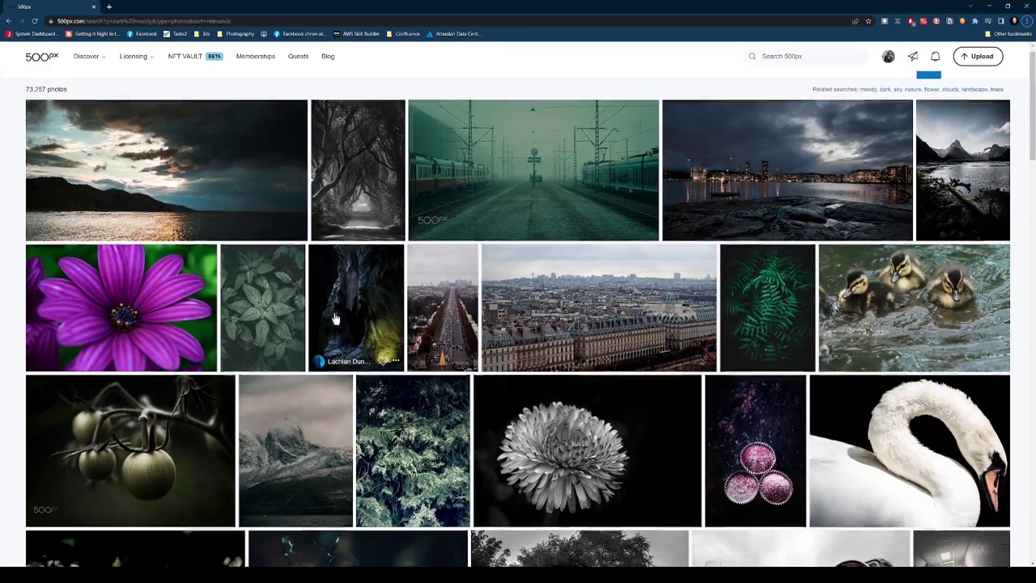
# Scroll through the 500px 'dark moody' photo results grid for inspiration.
pyautogui.scroll(-5, 334, 318)
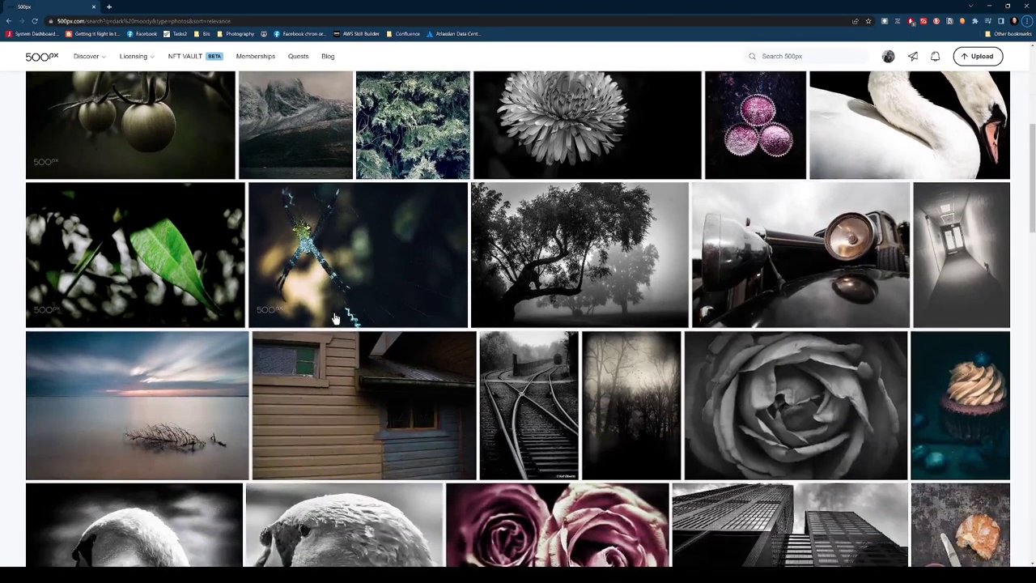
pyautogui.scroll(-7, 334, 318)
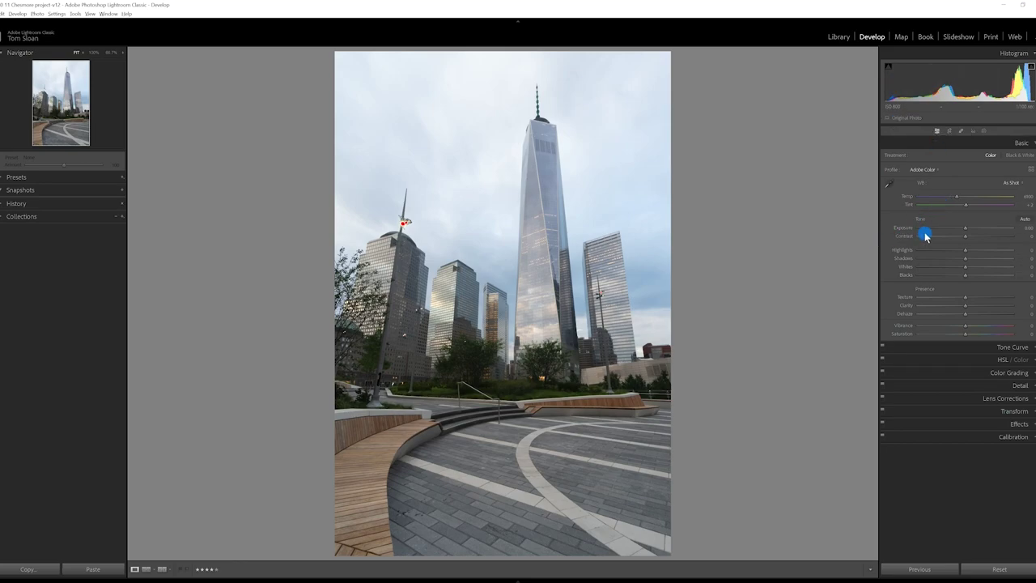
# Lower the Exposure to -2.00 to darken the whole cityscape and sky.
pyautogui.moveTo(959, 233); pyautogui.dragTo(966, 232)
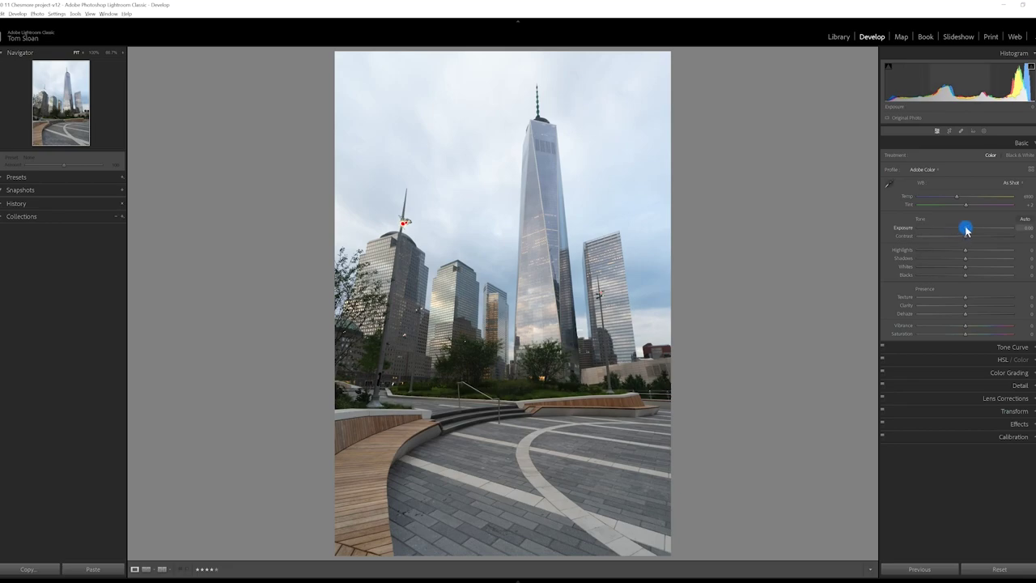
pyautogui.click(1023, 229)
pyautogui.press('BackSpace')
pyautogui.write('-2')
pyautogui.press('Return')
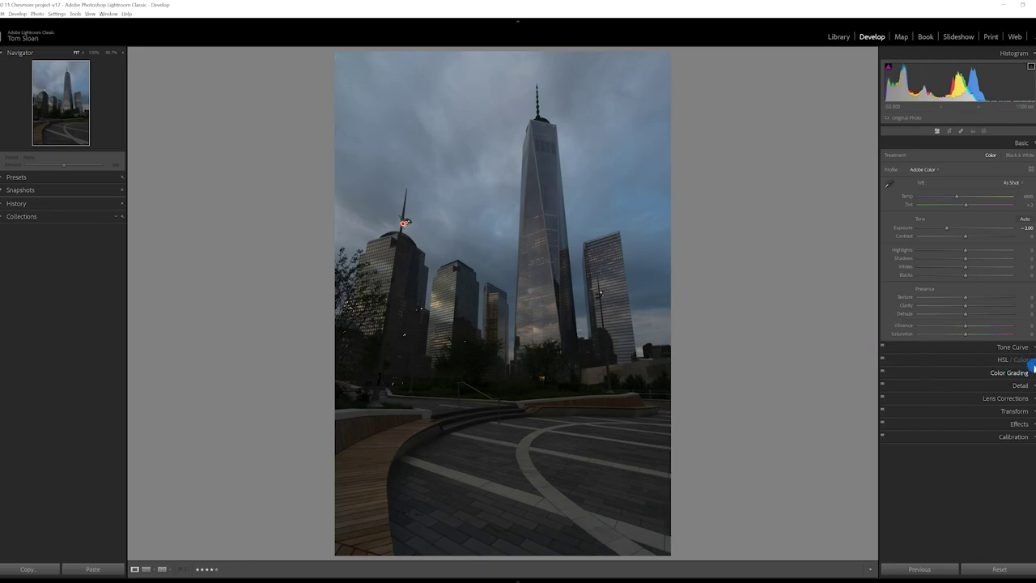
# Drag every HSL/Color Saturation slider down to -100, making the image black and white.
pyautogui.click(1033, 359)
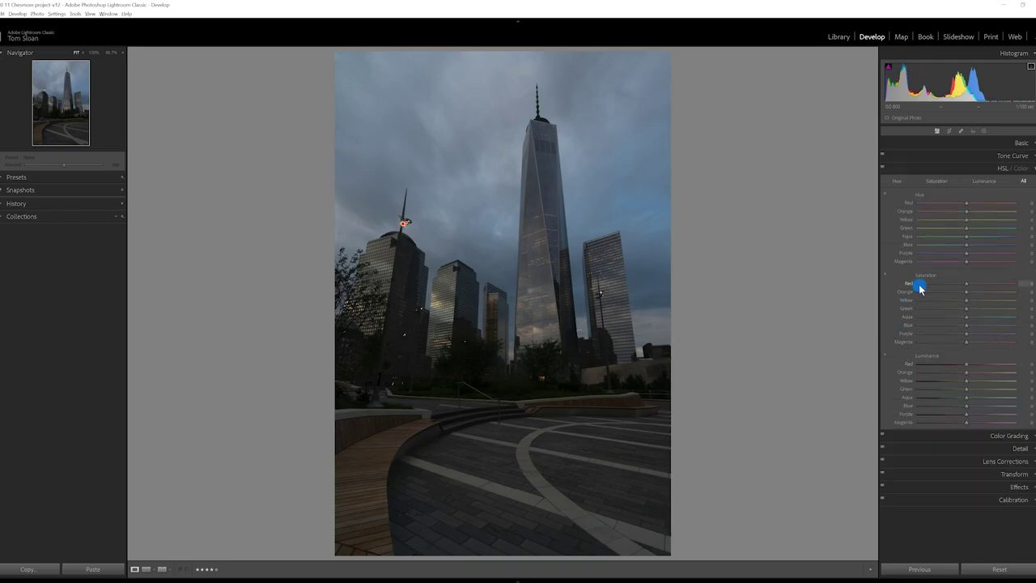
pyautogui.click(966, 284)
pyautogui.moveTo(966, 285); pyautogui.dragTo(906, 289)
pyautogui.moveTo(966, 300); pyautogui.dragTo(785, 376)
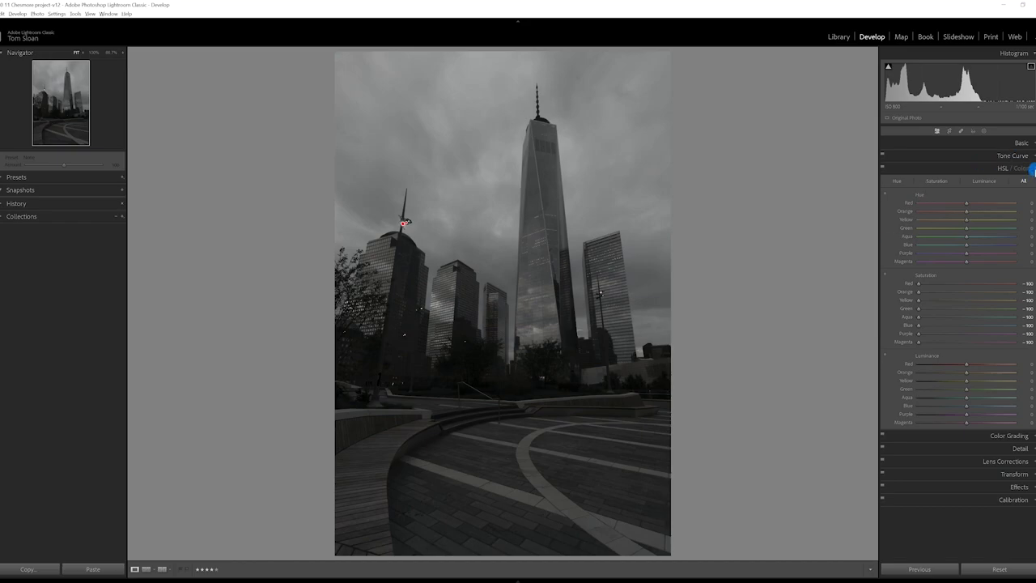
pyautogui.click(1034, 169)
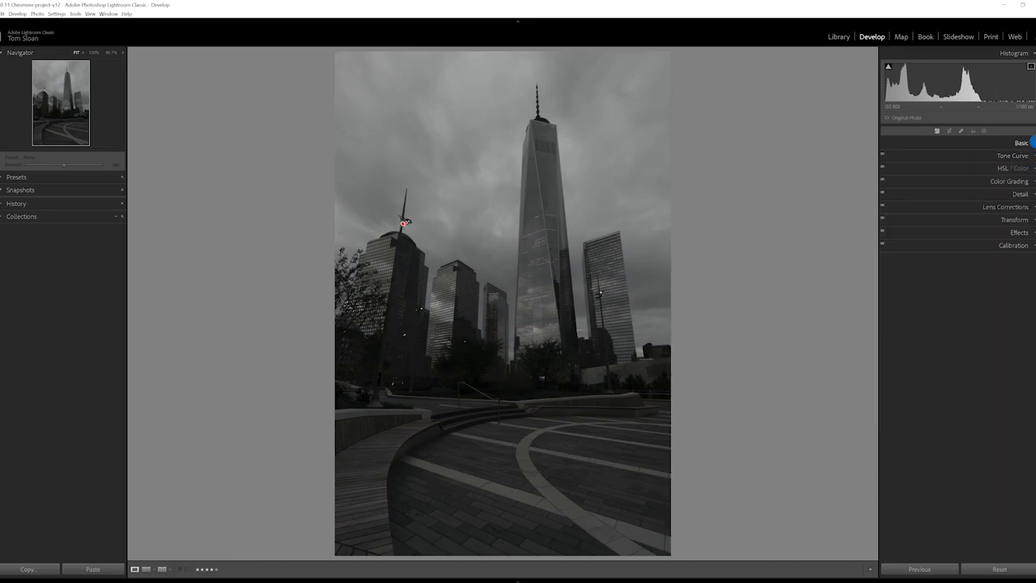
# Raise Whites to about +67 and pull Highlights down to -23 in the Basic panel.
pyautogui.click(1034, 143)
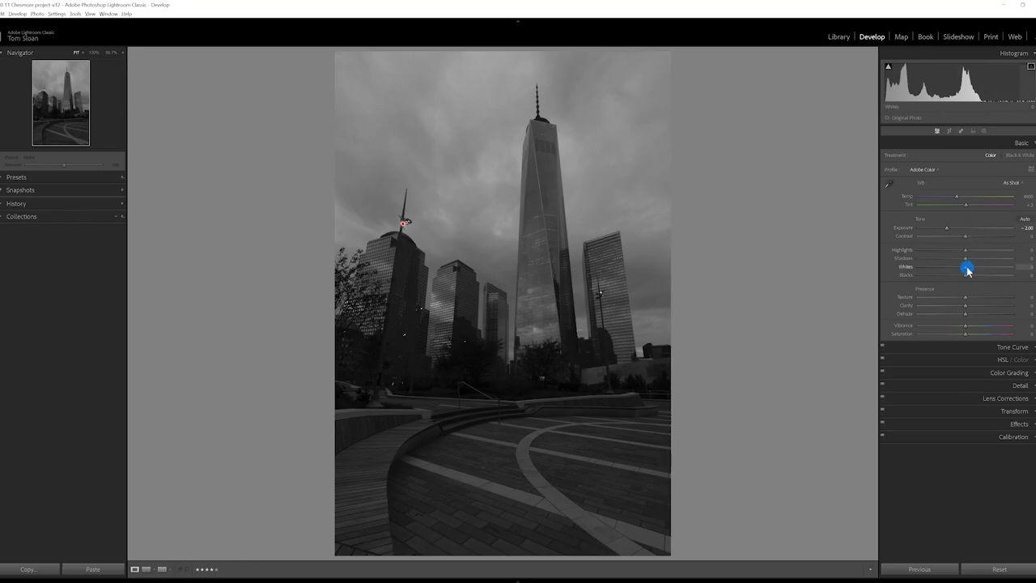
pyautogui.moveTo(969, 271); pyautogui.dragTo(999, 272)
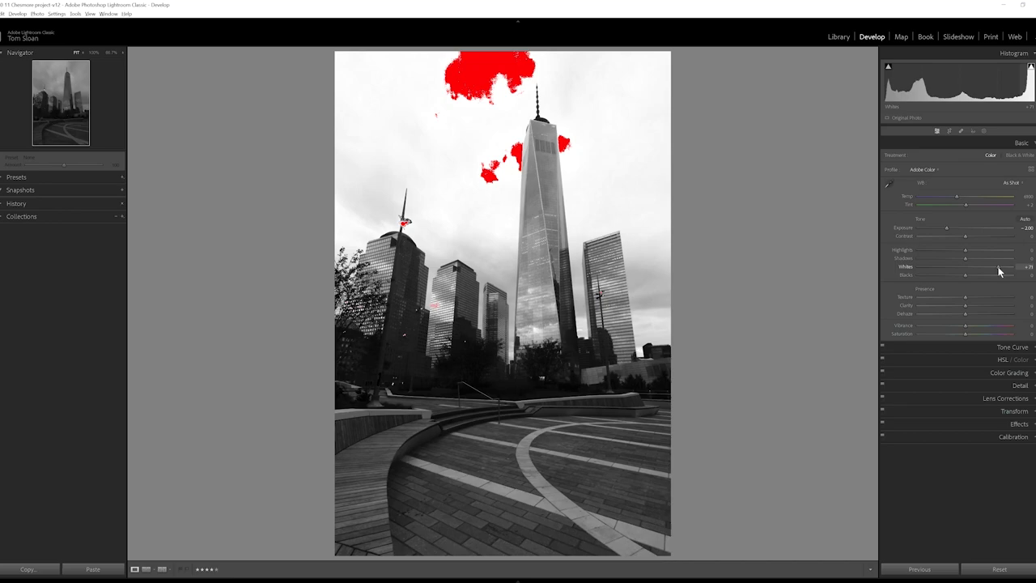
pyautogui.moveTo(998, 272); pyautogui.dragTo(997, 272)
pyautogui.click(997, 271)
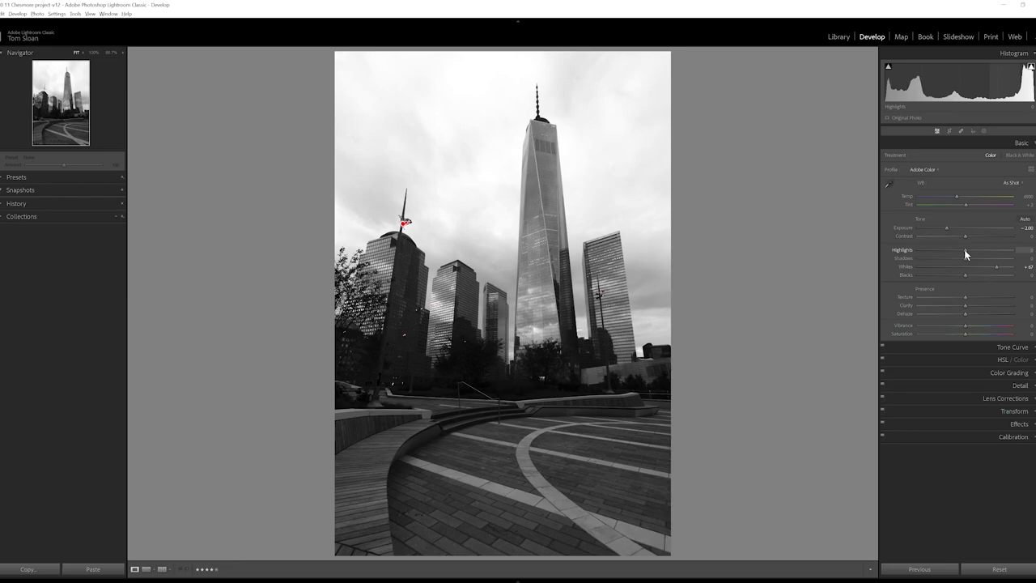
pyautogui.moveTo(964, 249); pyautogui.dragTo(953, 251)
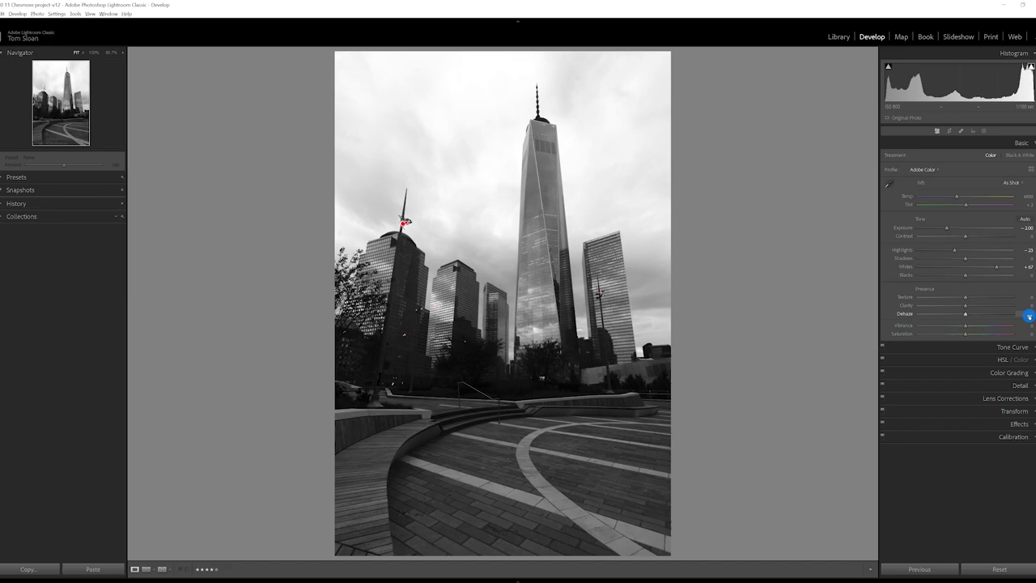
# Set Dehaze to +30, Clarity to +15 and Texture to -10.
pyautogui.click(1029, 314)
pyautogui.press('Up')
pyautogui.press('Up')
pyautogui.press('Up')
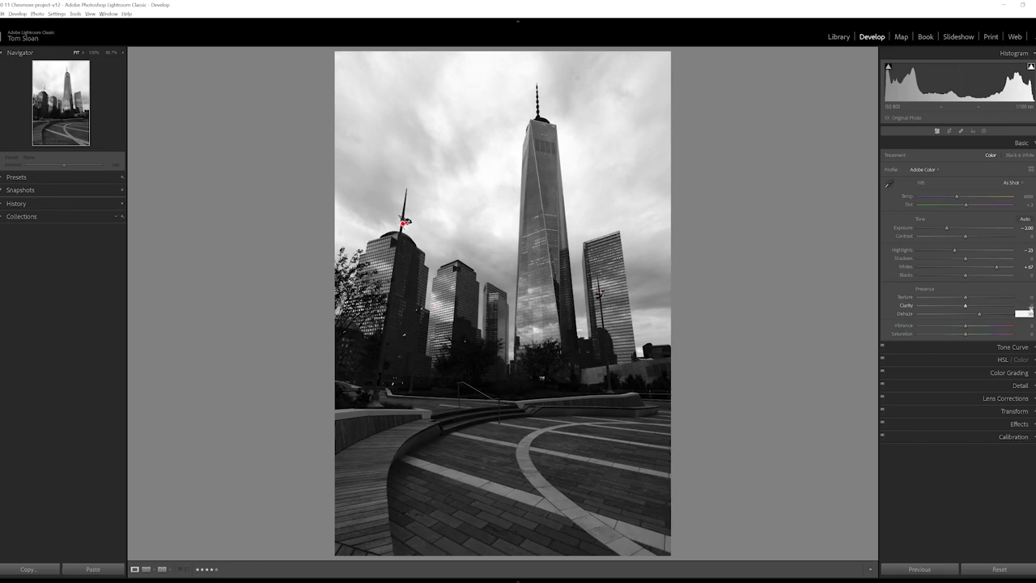
pyautogui.click(1027, 305)
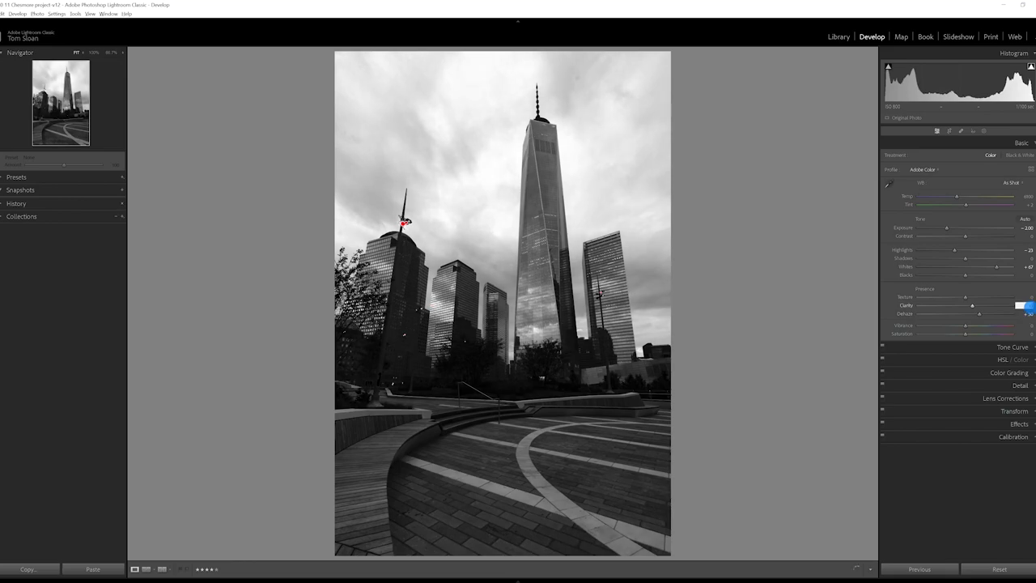
pyautogui.press('Return')
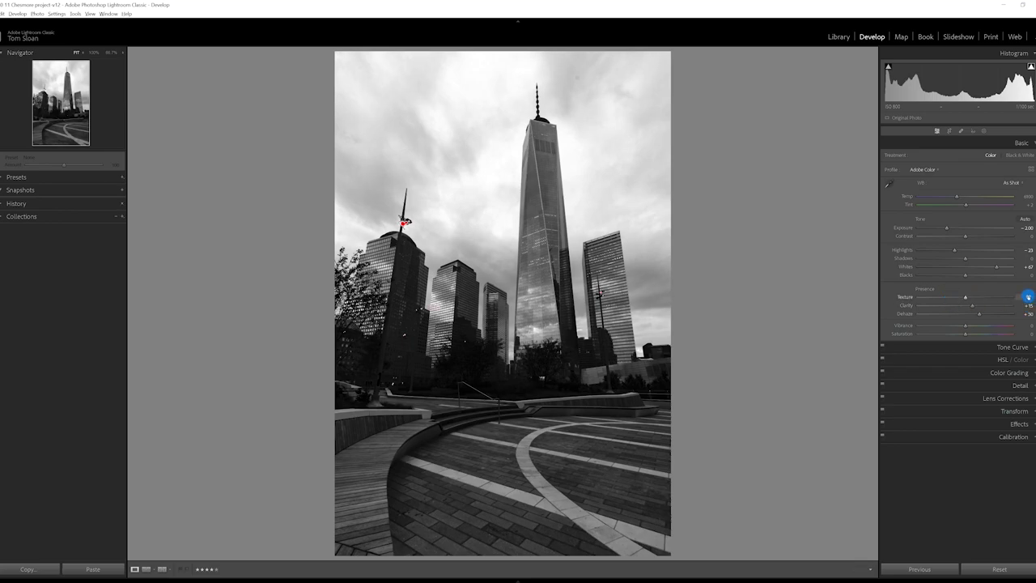
pyautogui.click(1026, 299)
pyautogui.click(1026, 297)
pyautogui.click(920, 247)
pyautogui.click(1033, 359)
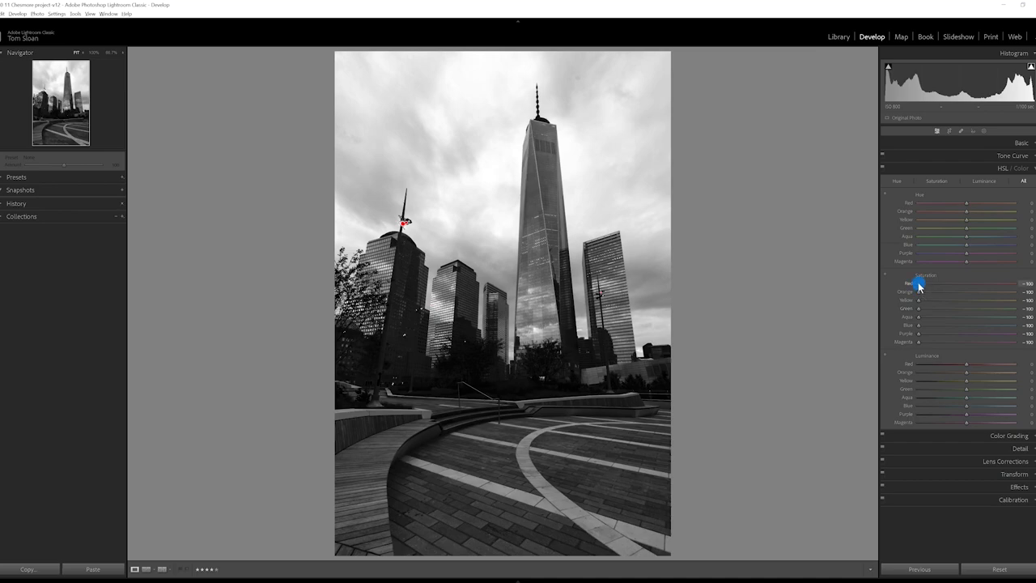
# Restore Orange saturation to +26 and Yellow to +15, and set Blue to -35.
pyautogui.moveTo(918, 285); pyautogui.dragTo(1007, 296)
pyautogui.moveTo(1008, 293); pyautogui.dragTo(979, 293)
pyautogui.click(726, 341)
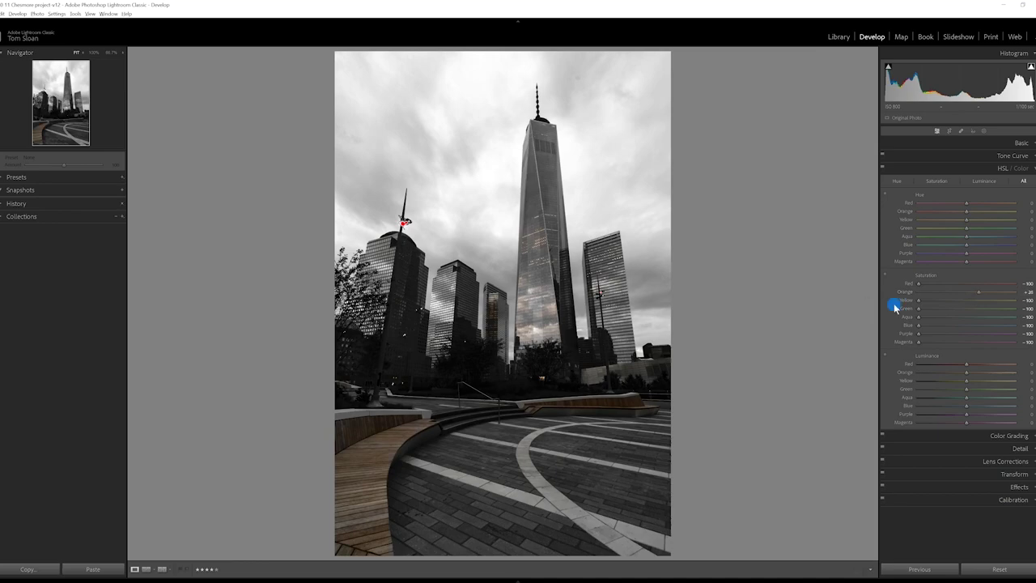
pyautogui.moveTo(915, 304); pyautogui.dragTo(919, 302)
pyautogui.moveTo(919, 299); pyautogui.dragTo(973, 299)
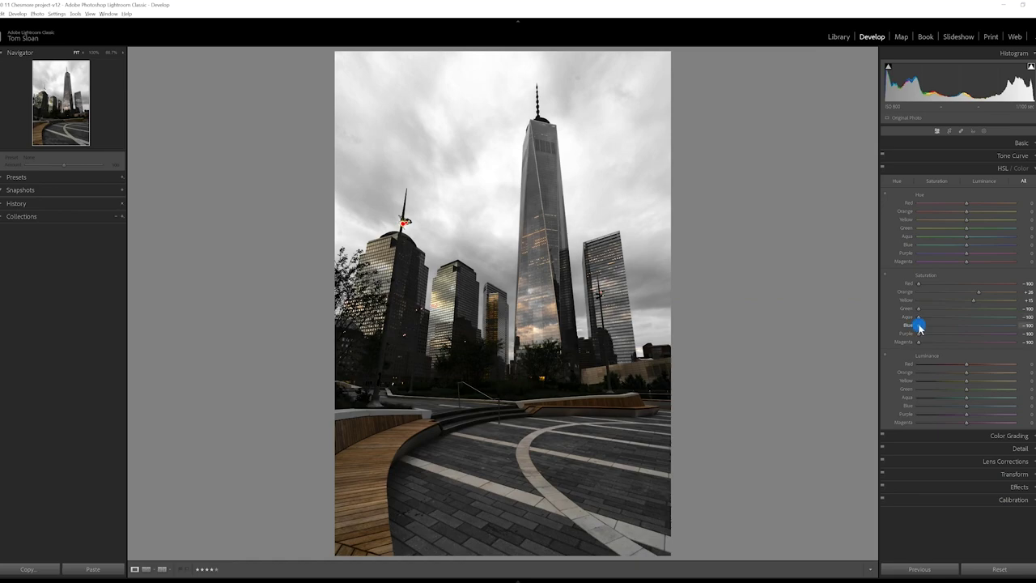
pyautogui.moveTo(919, 327); pyautogui.dragTo(962, 329)
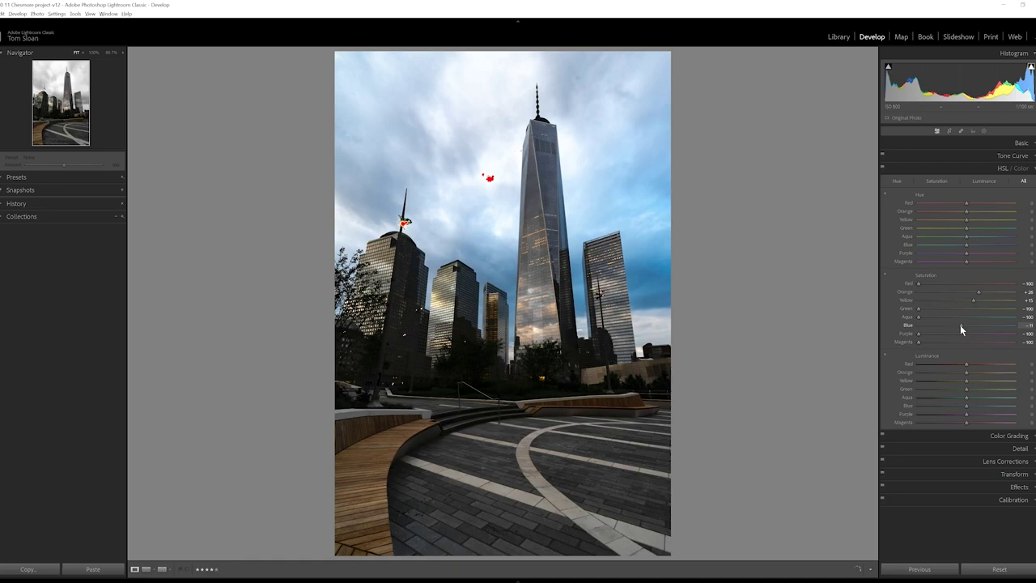
pyautogui.moveTo(962, 329); pyautogui.dragTo(952, 329)
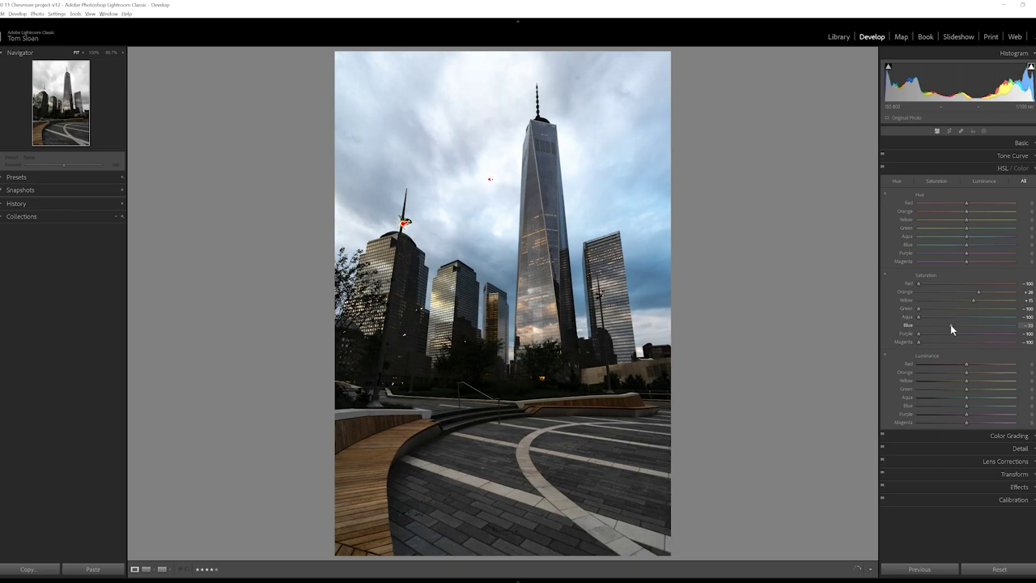
pyautogui.moveTo(952, 329); pyautogui.dragTo(949, 329)
pyautogui.click(789, 412)
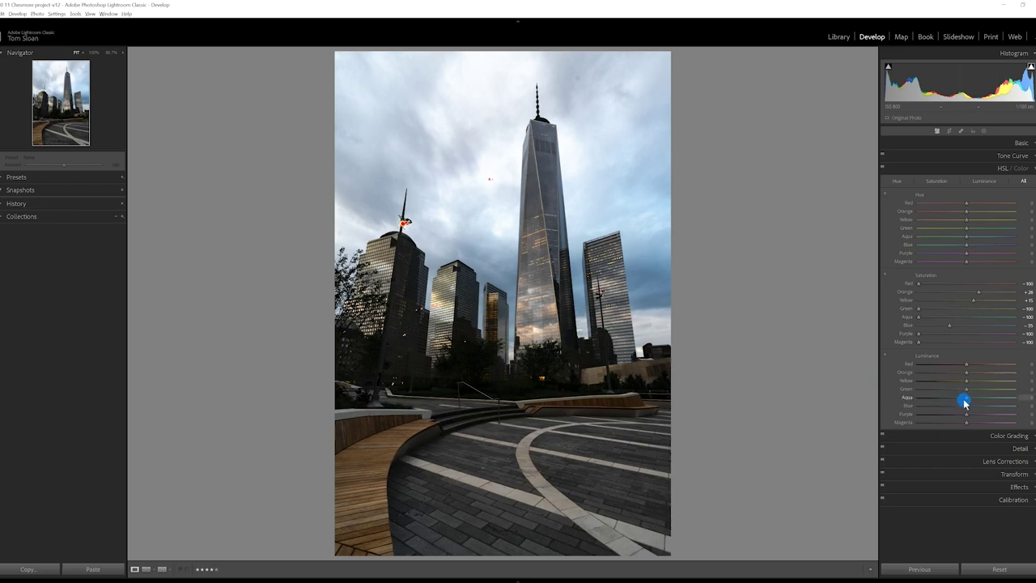
# Raise Orange luminance to +8 and brighten Yellow luminance slightly.
pyautogui.moveTo(967, 407); pyautogui.dragTo(971, 388)
pyautogui.click(966, 374)
pyautogui.click(966, 381)
pyautogui.moveTo(967, 384)
pyautogui.mouseDown()
pyautogui.moveTo(1013, 374)
pyautogui.moveTo(968, 383)
pyautogui.mouseUp()
# Tint the shadows blue in Color Grading at hue 243, saturation 34.
pyautogui.click(1033, 169)
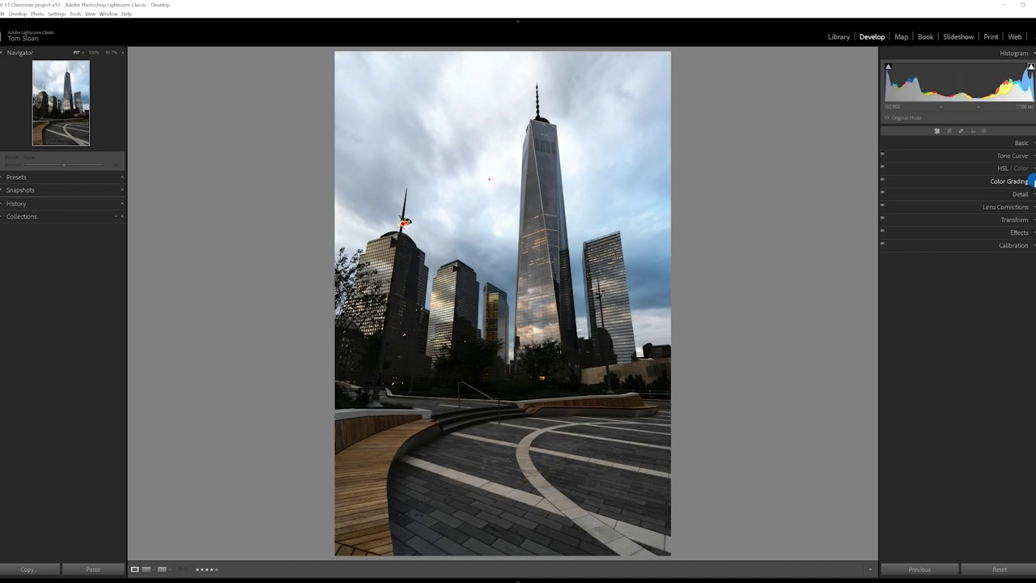
pyautogui.click(1033, 182)
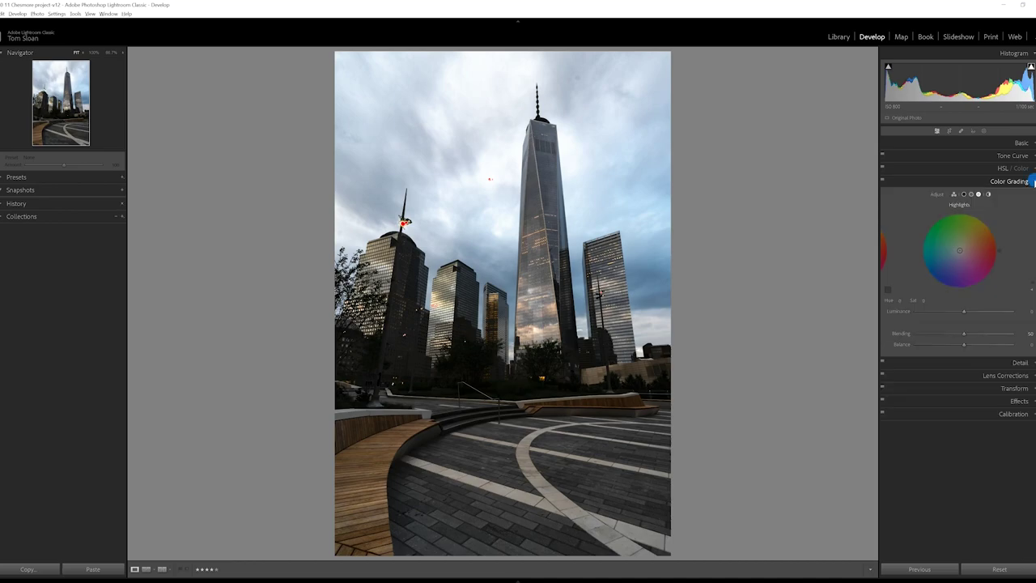
pyautogui.click(964, 196)
pyautogui.click(934, 280)
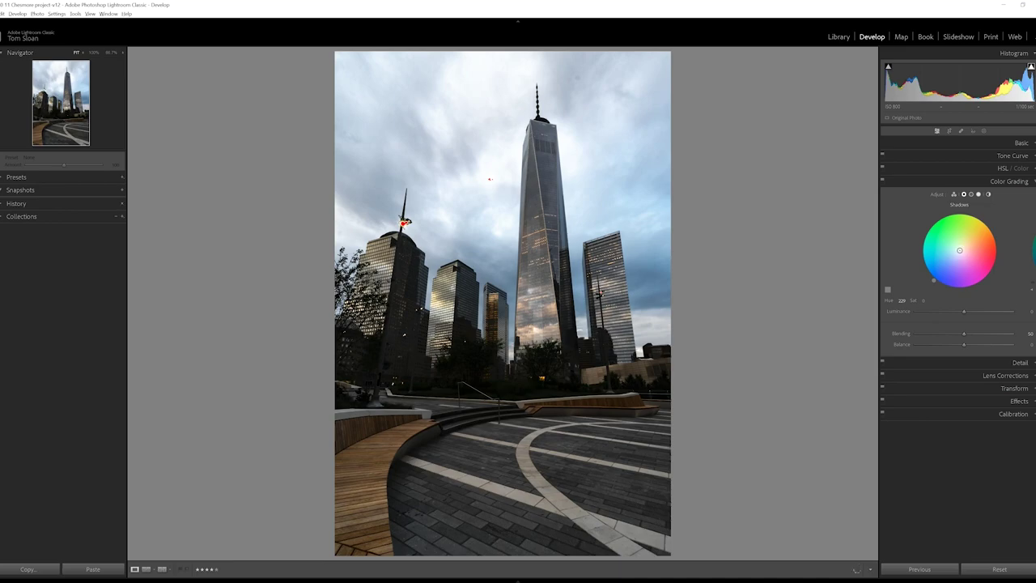
pyautogui.moveTo(959, 250); pyautogui.dragTo(953, 262)
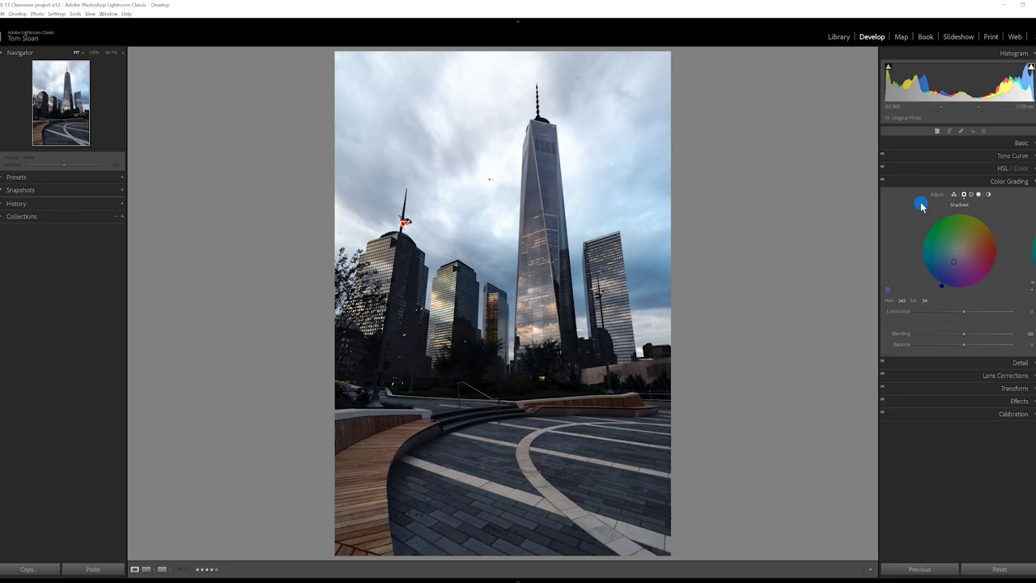
pyautogui.click(979, 195)
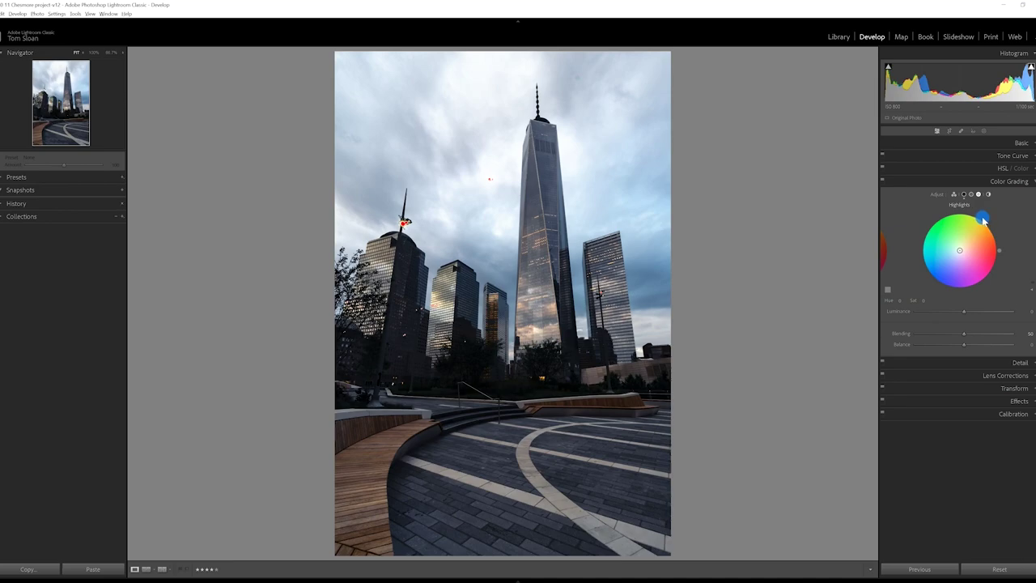
# Give the highlights a subtle warm yellow tint at hue 57 with low saturation.
pyautogui.click(981, 218)
pyautogui.moveTo(959, 250); pyautogui.dragTo(962, 244)
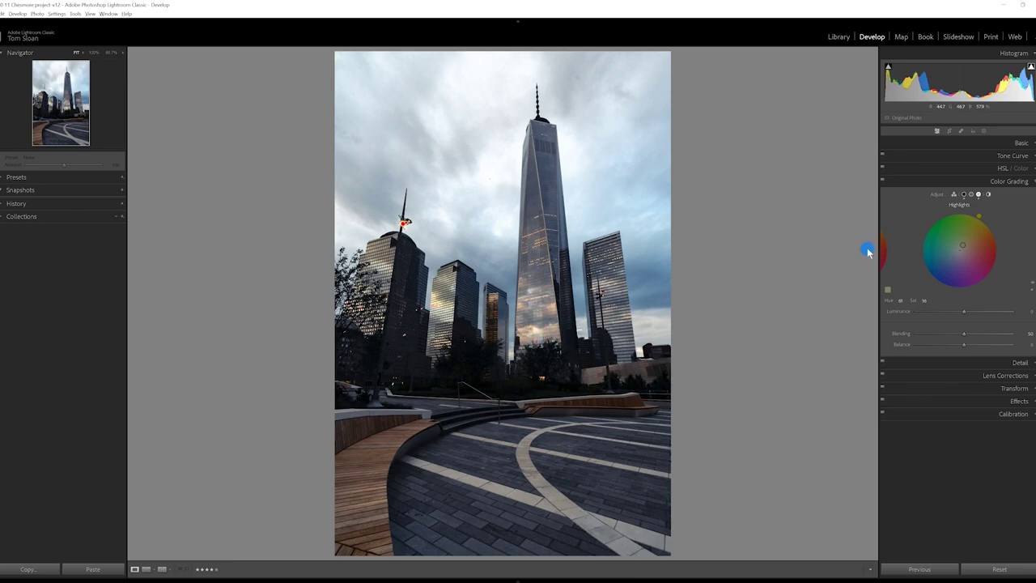
pyautogui.click(1021, 181)
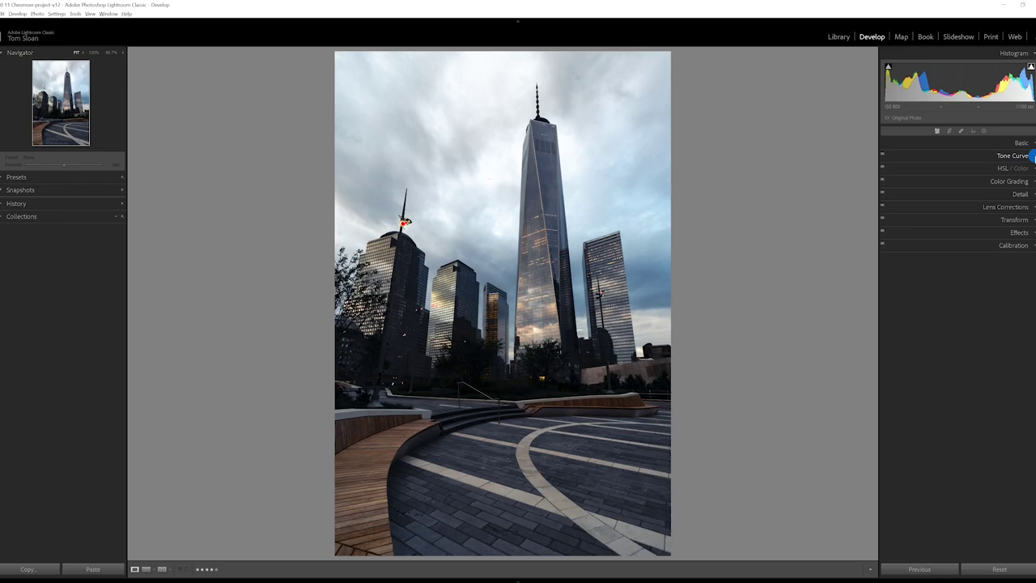
# Apply the Medium Contrast point curve and raise its black point to output 13.
pyautogui.click(1021, 155)
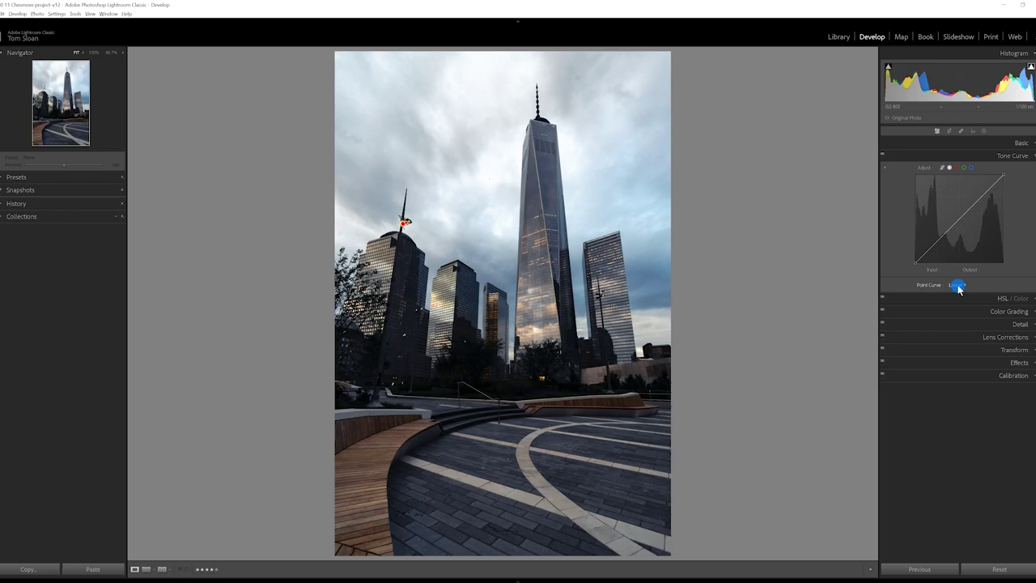
pyautogui.click(956, 286)
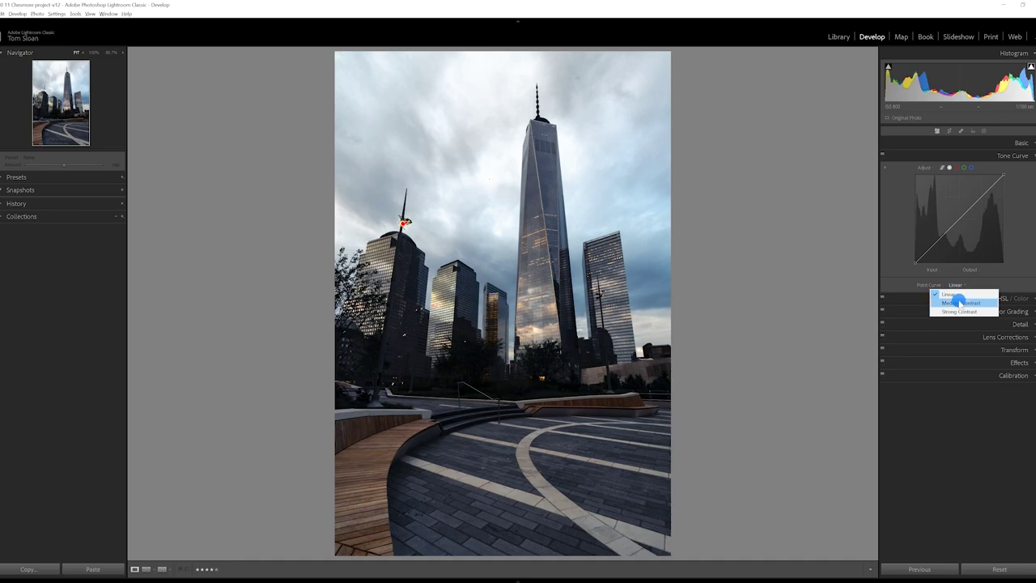
pyautogui.click(958, 301)
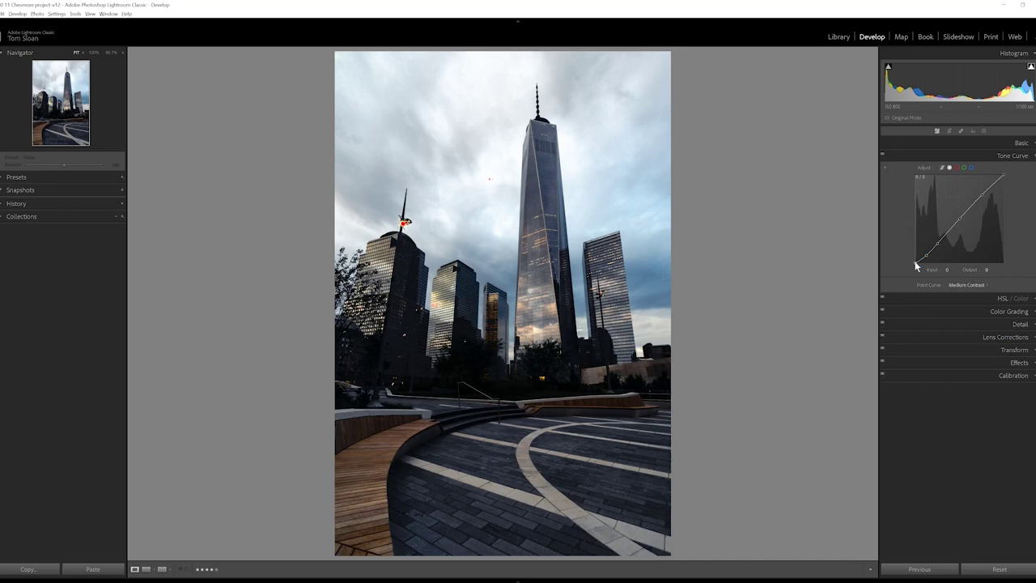
pyautogui.moveTo(914, 260); pyautogui.dragTo(914, 259)
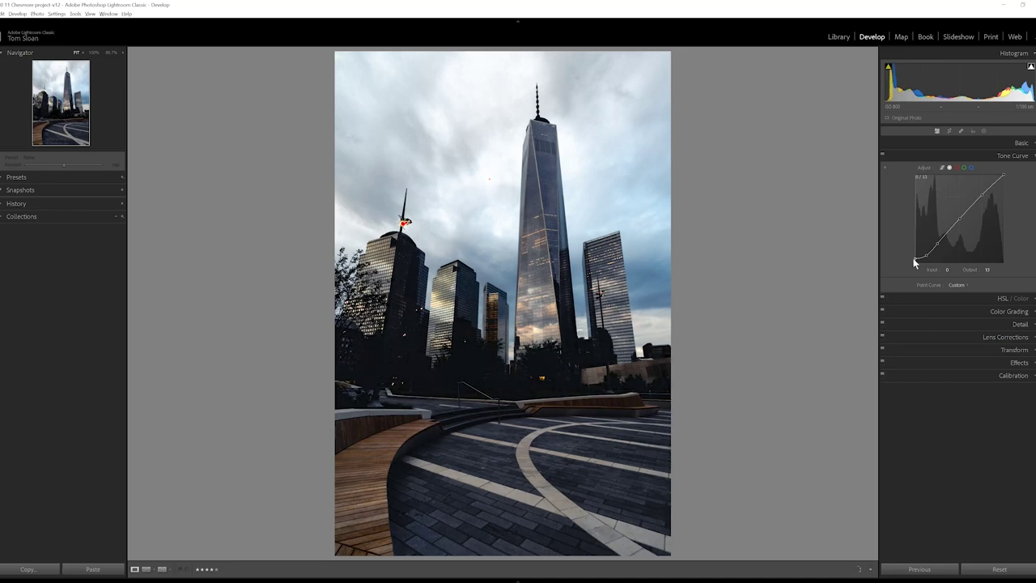
# Create Mask 1 with Select Sky to isolate the clouds above the towers.
pyautogui.press('q')
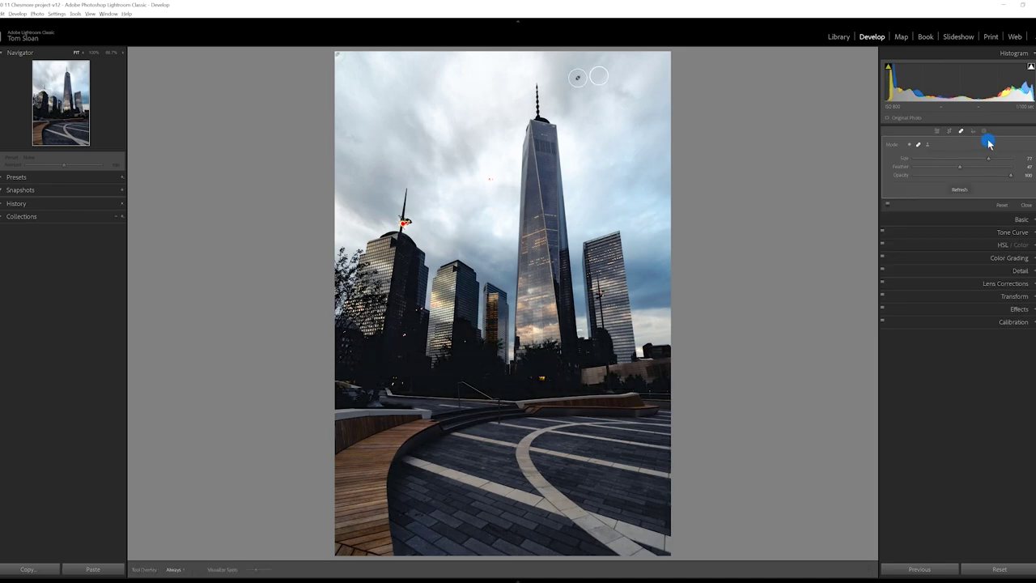
pyautogui.click(970, 174)
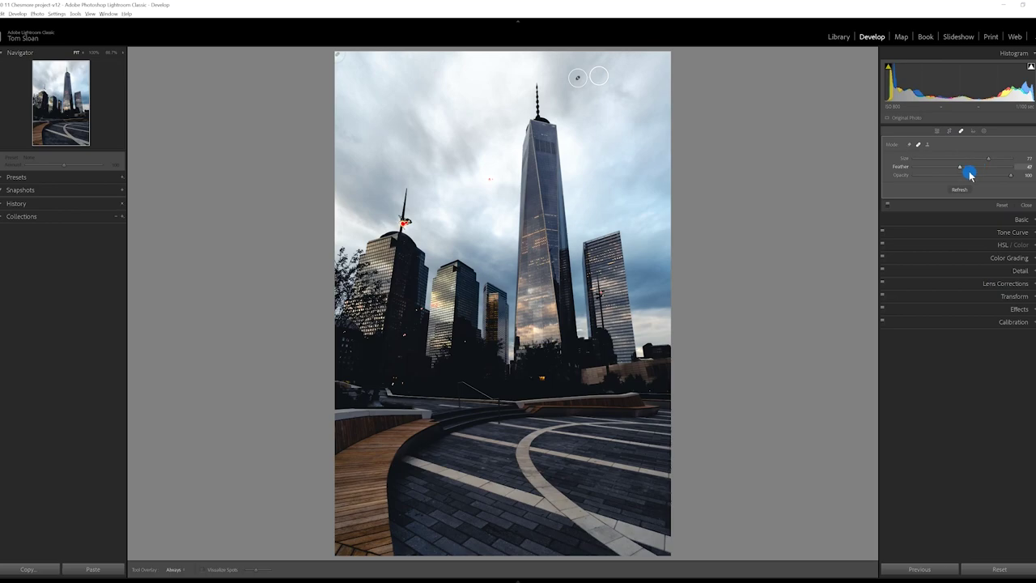
pyautogui.click(982, 131)
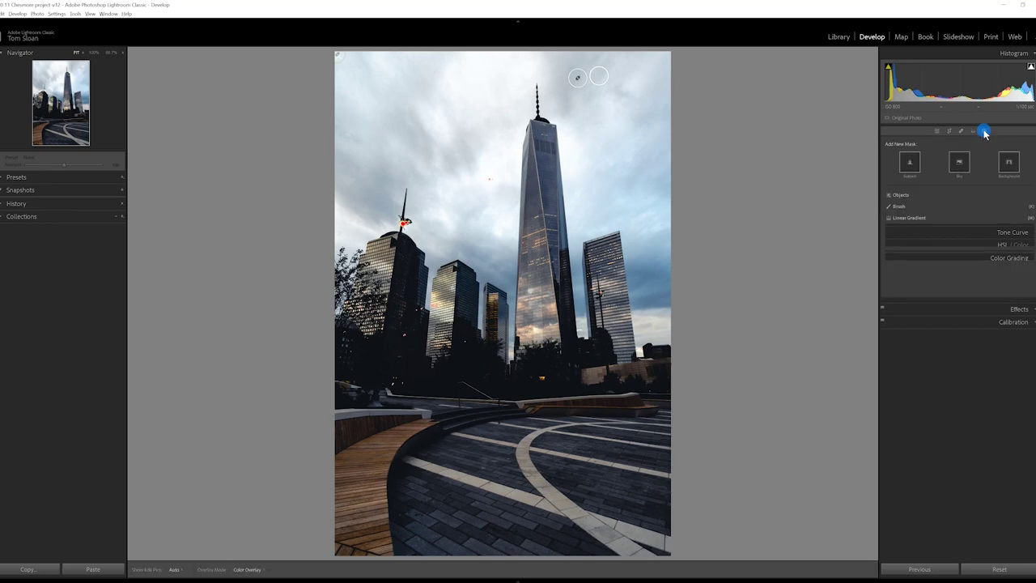
pyautogui.click(960, 164)
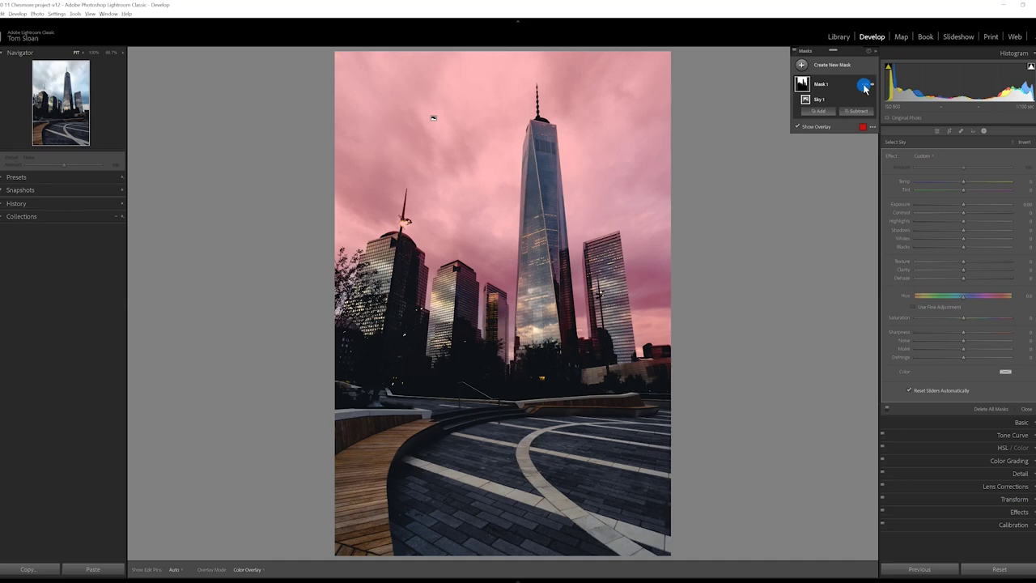
# Hide the overlay and set the sky mask to Exposure −0.88 and Saturation −23.
pyautogui.click(963, 207)
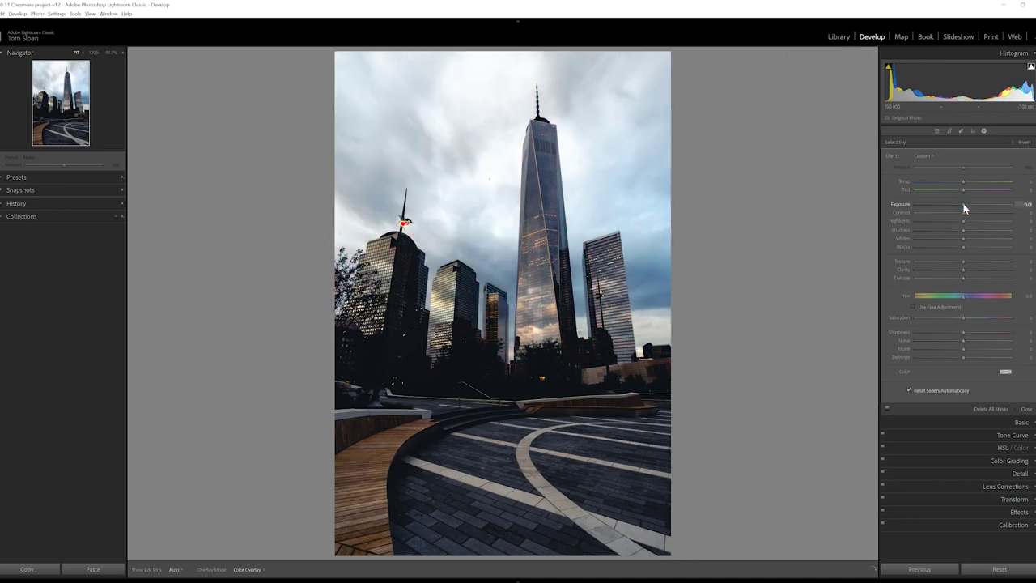
pyautogui.moveTo(963, 207); pyautogui.dragTo(954, 208)
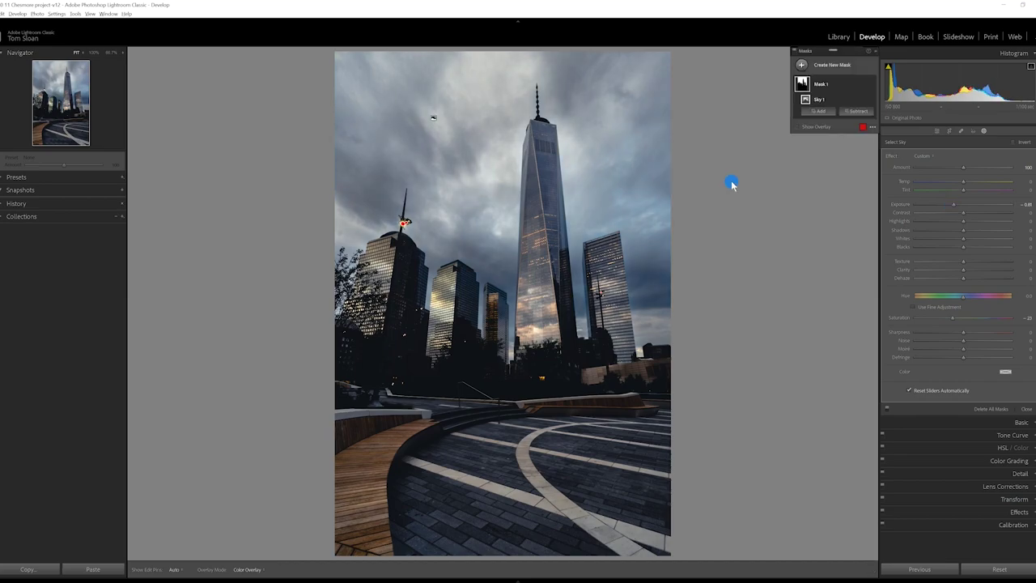
pyautogui.moveTo(859, 85)
# Intersect Mask 1 with a linear gradient drawn down the sky, its top edge raised higher.
pyautogui.click(864, 84)
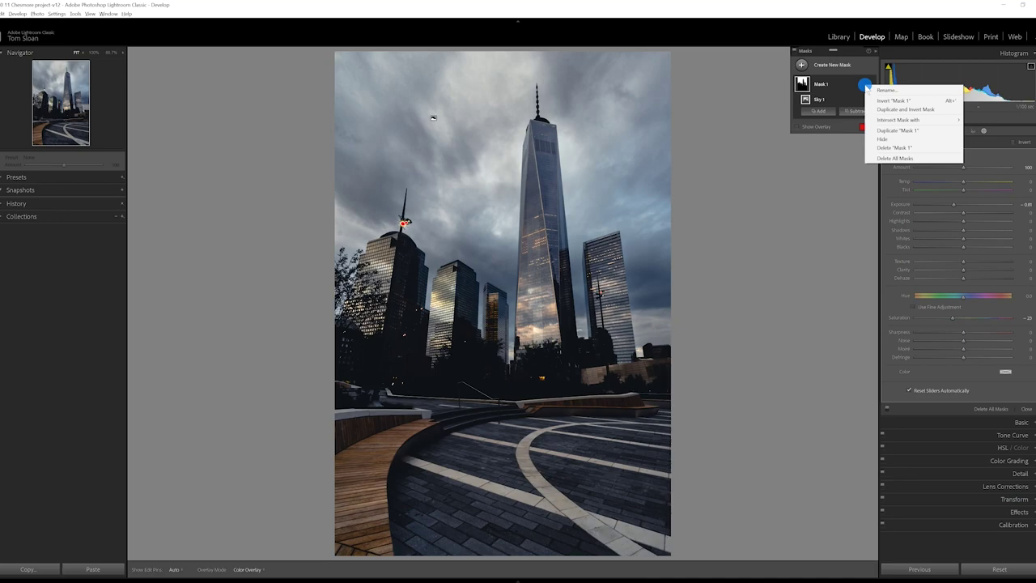
pyautogui.moveTo(881, 119)
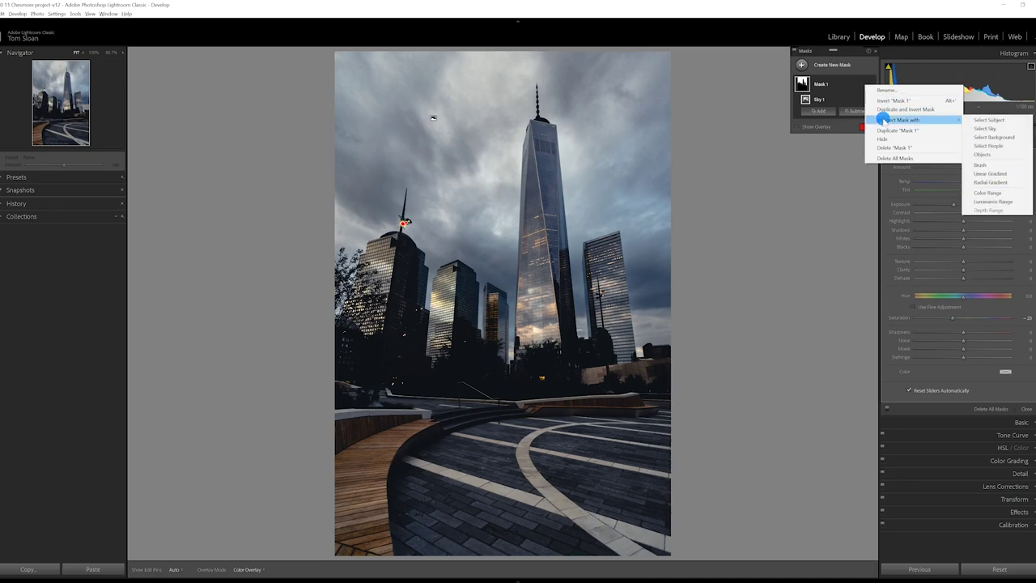
pyautogui.click(1006, 173)
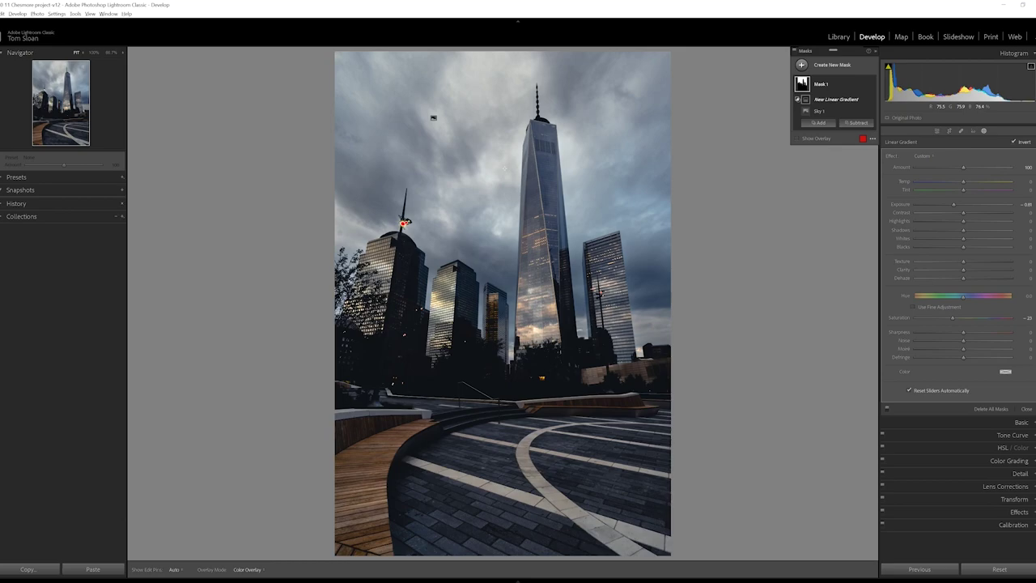
pyautogui.moveTo(501, 168); pyautogui.dragTo(506, 354)
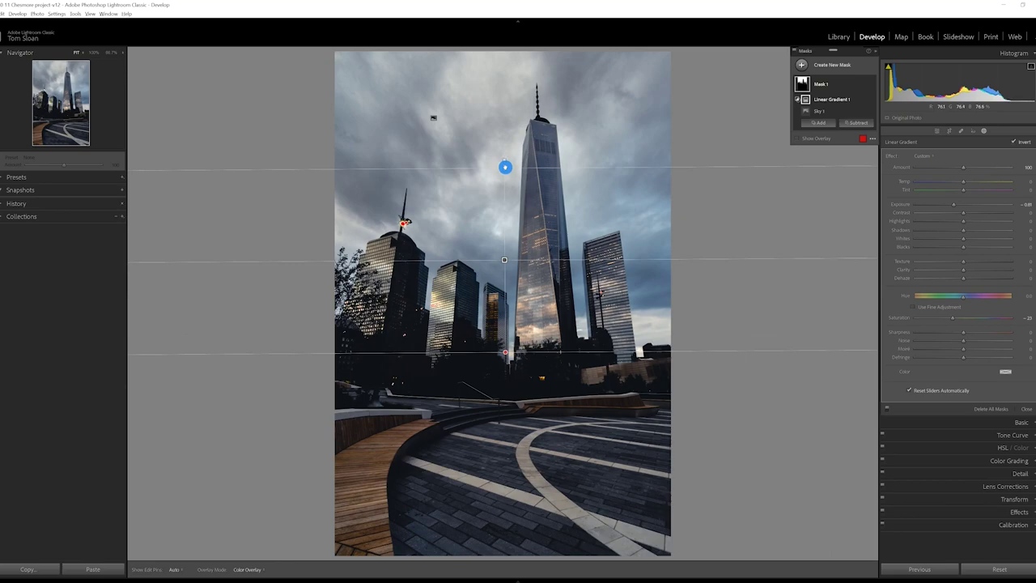
pyautogui.moveTo(504, 168); pyautogui.dragTo(506, 137)
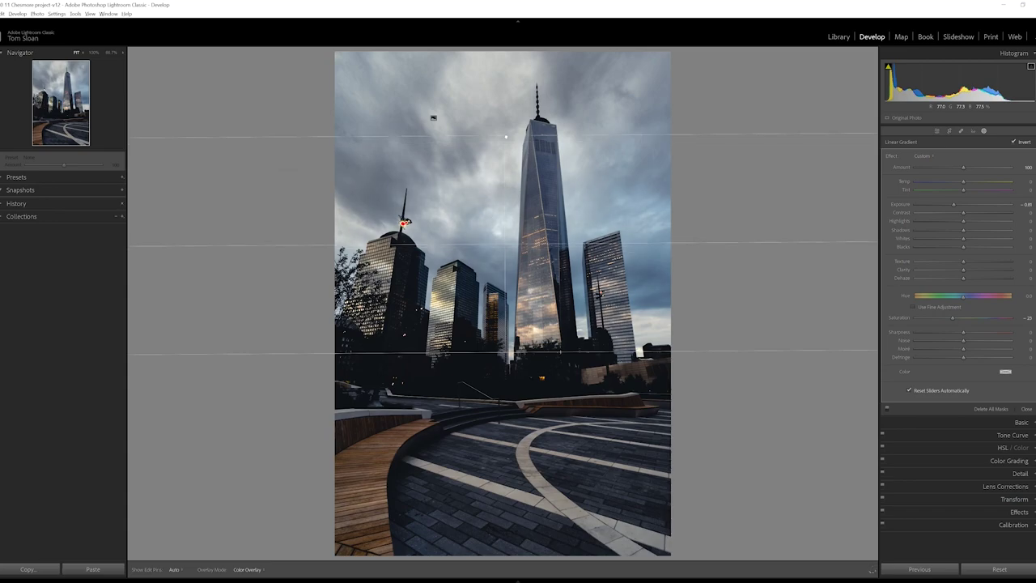
pyautogui.click(803, 477)
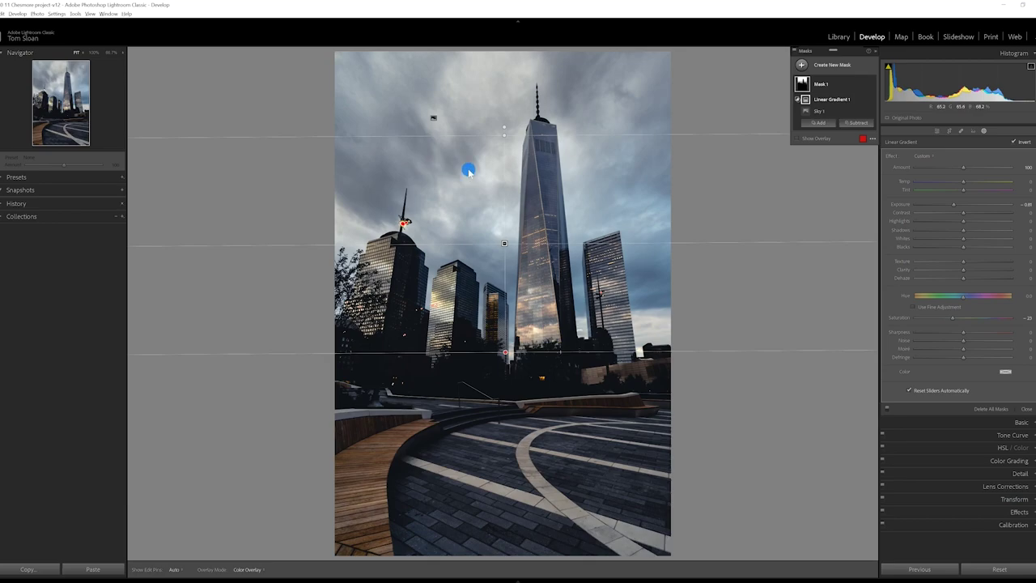
# Add a diagonal linear gradient from the upper left, darkening that sky at −0.32 exposure.
pyautogui.click(803, 66)
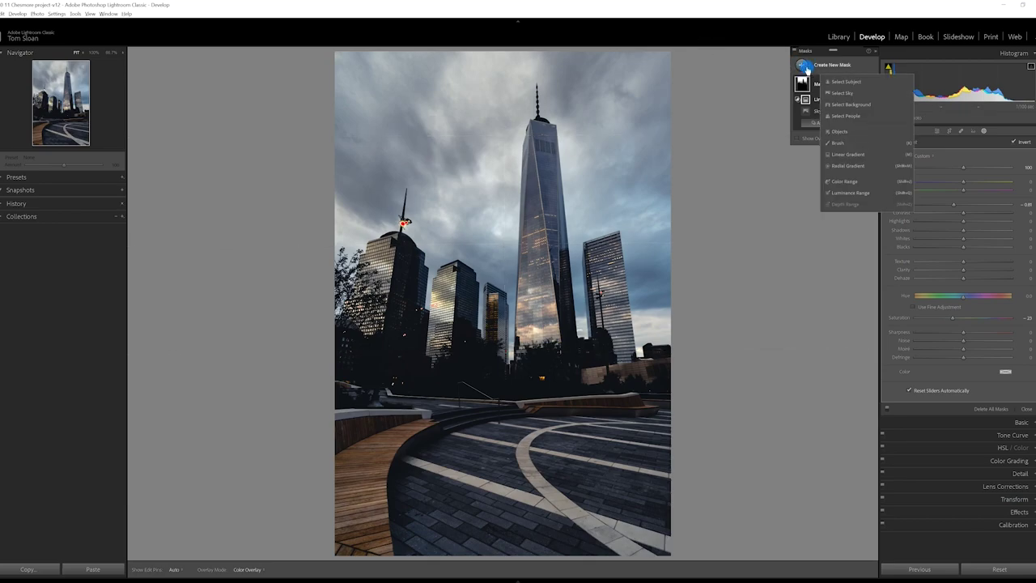
pyautogui.click(837, 154)
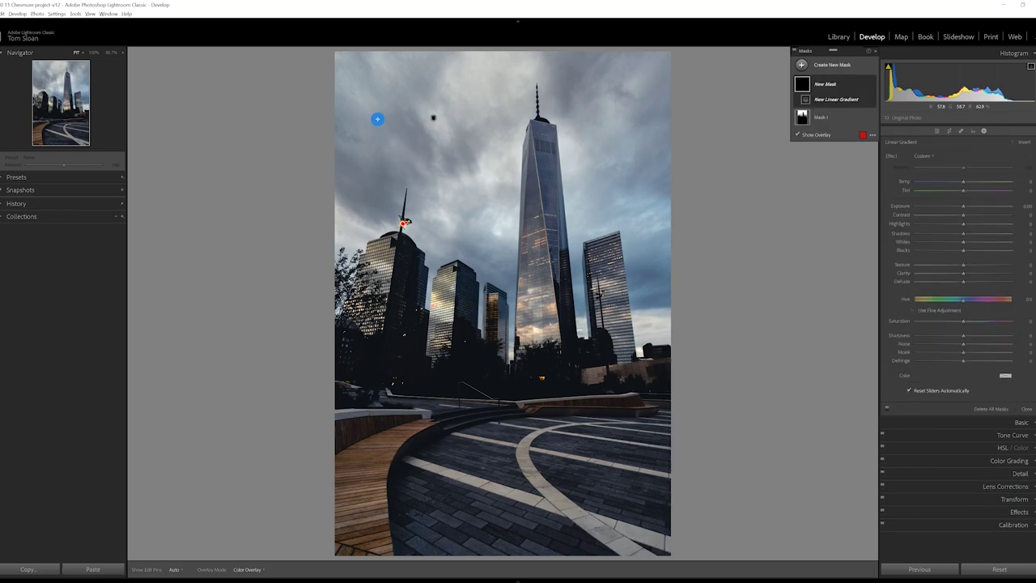
pyautogui.moveTo(375, 114); pyautogui.dragTo(539, 212)
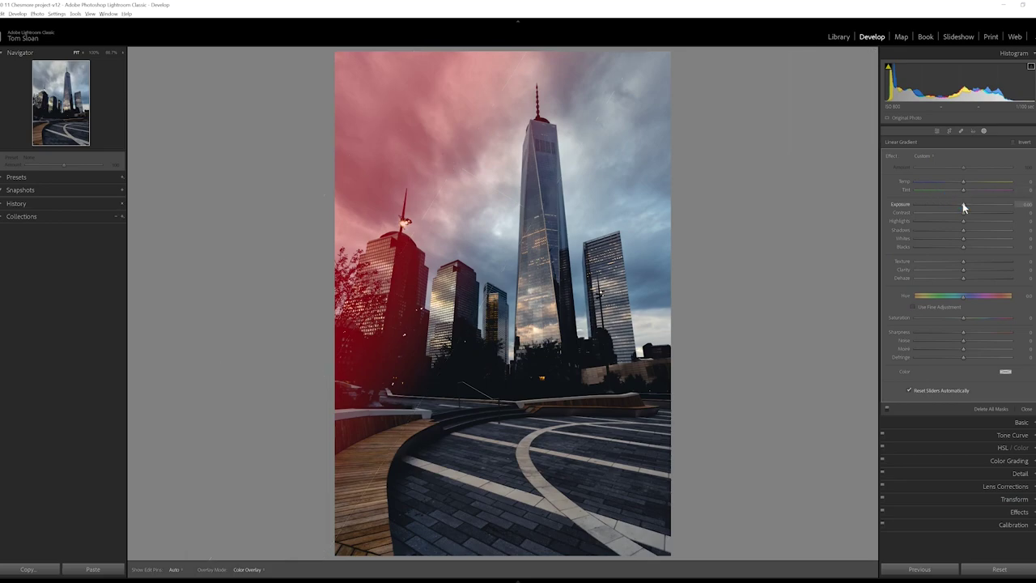
pyautogui.moveTo(962, 202); pyautogui.dragTo(958, 205)
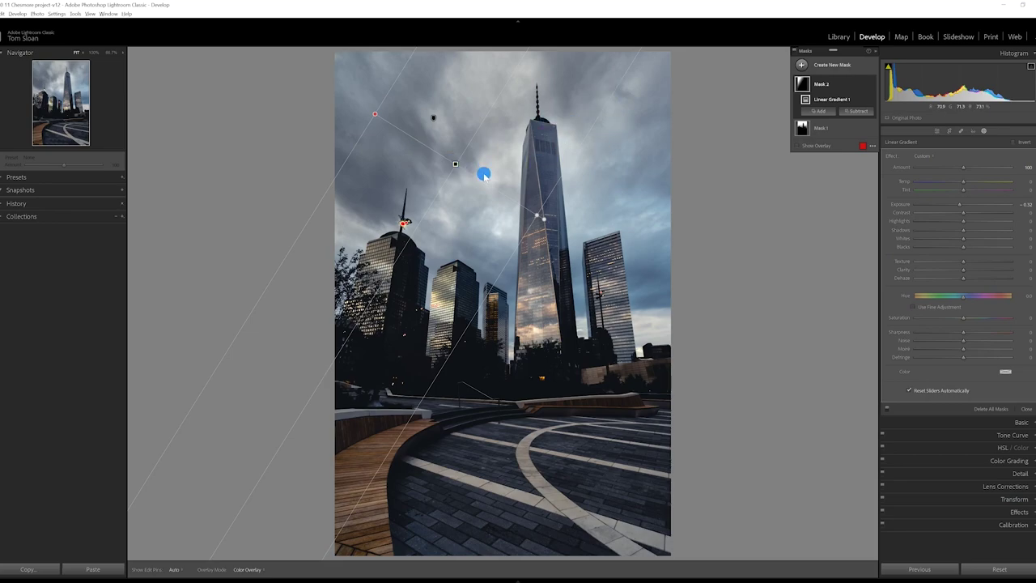
pyautogui.click(801, 65)
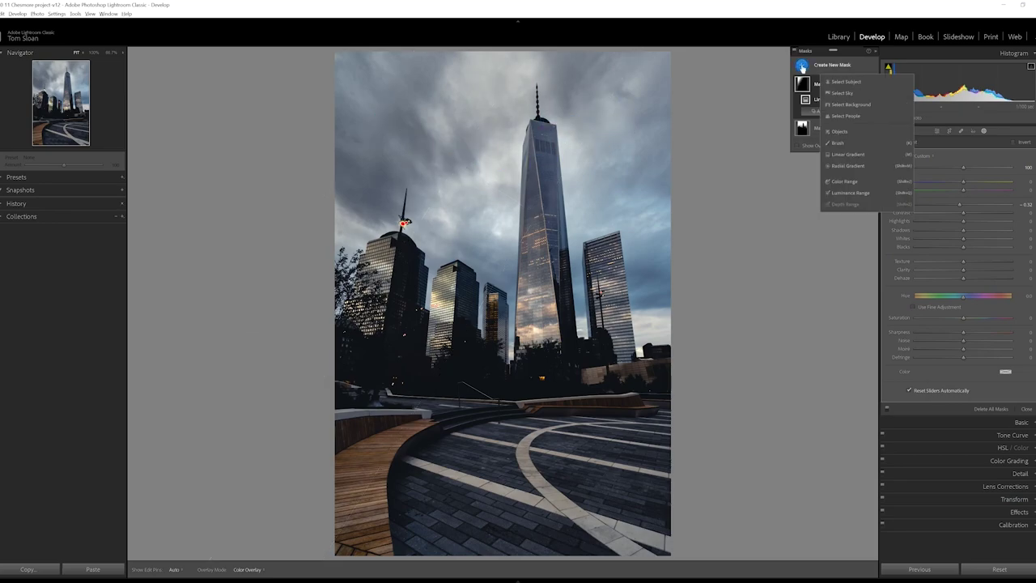
# Add a linear gradient over the upper-right sky with exposure lowered to about −0.27.
pyautogui.click(831, 154)
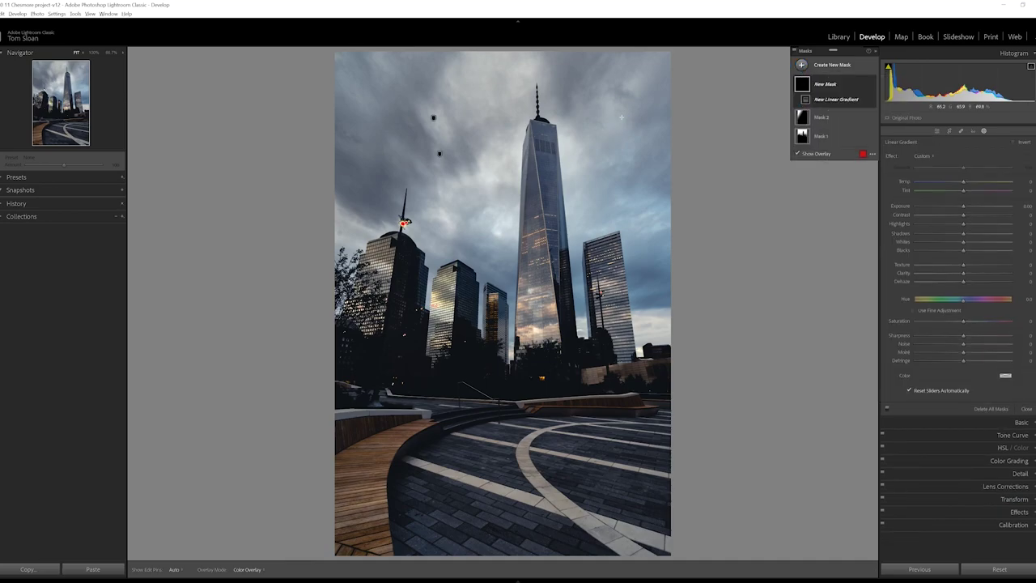
pyautogui.moveTo(620, 117)
pyautogui.mouseDown()
pyautogui.moveTo(579, 142)
pyautogui.moveTo(621, 118)
pyautogui.mouseUp()
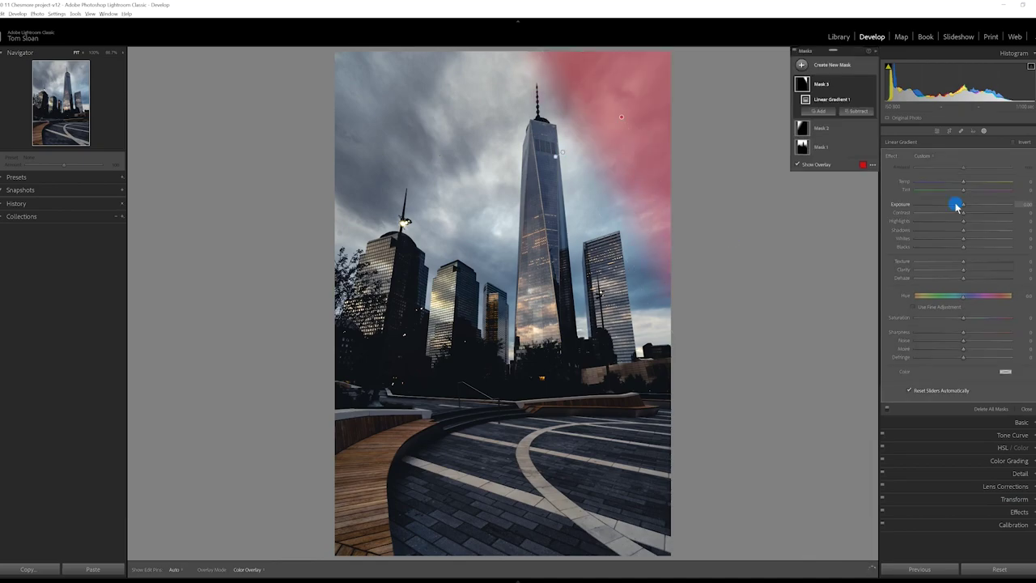
pyautogui.moveTo(963, 207); pyautogui.dragTo(962, 209)
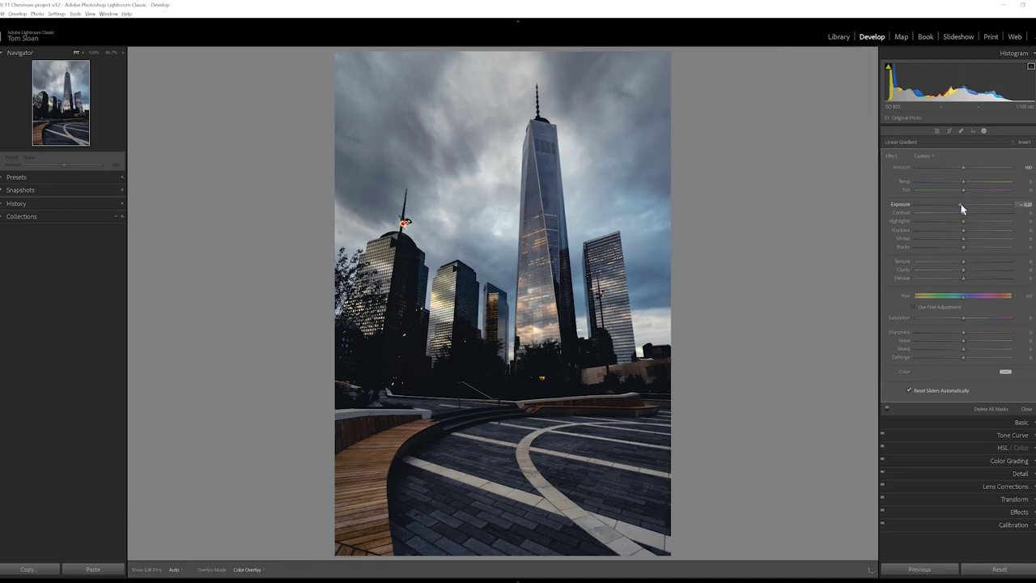
pyautogui.click(959, 204)
pyautogui.click(816, 215)
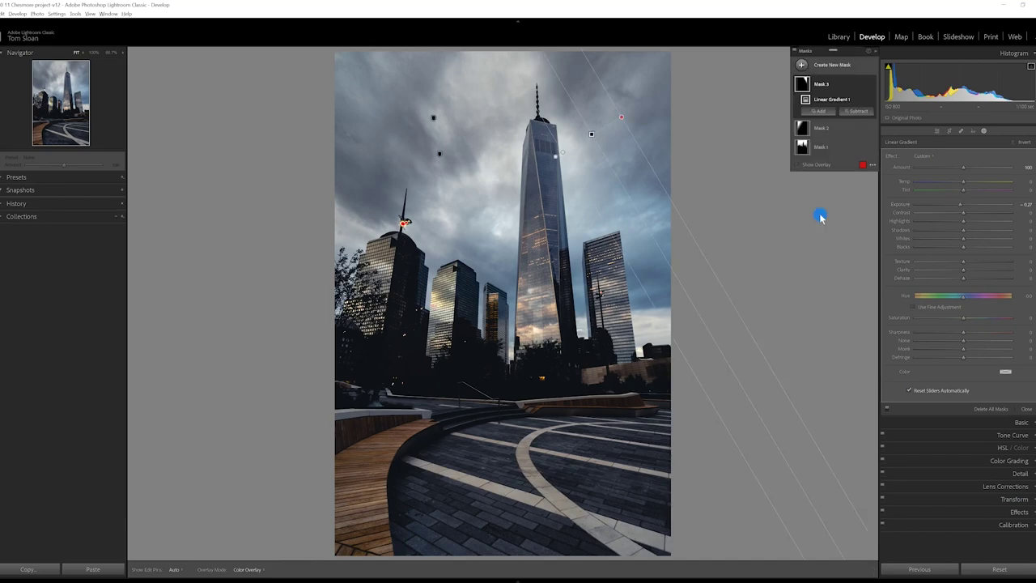
# Add a Select Subject mask on the skyscrapers and brighten them to +0.25 exposure.
pyautogui.click(938, 132)
pyautogui.click(802, 65)
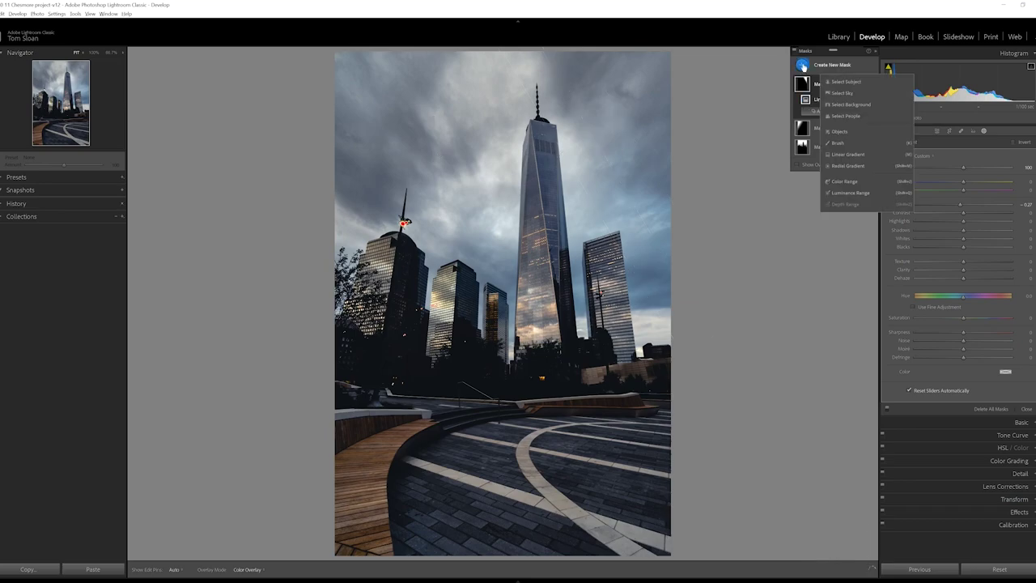
pyautogui.click(853, 82)
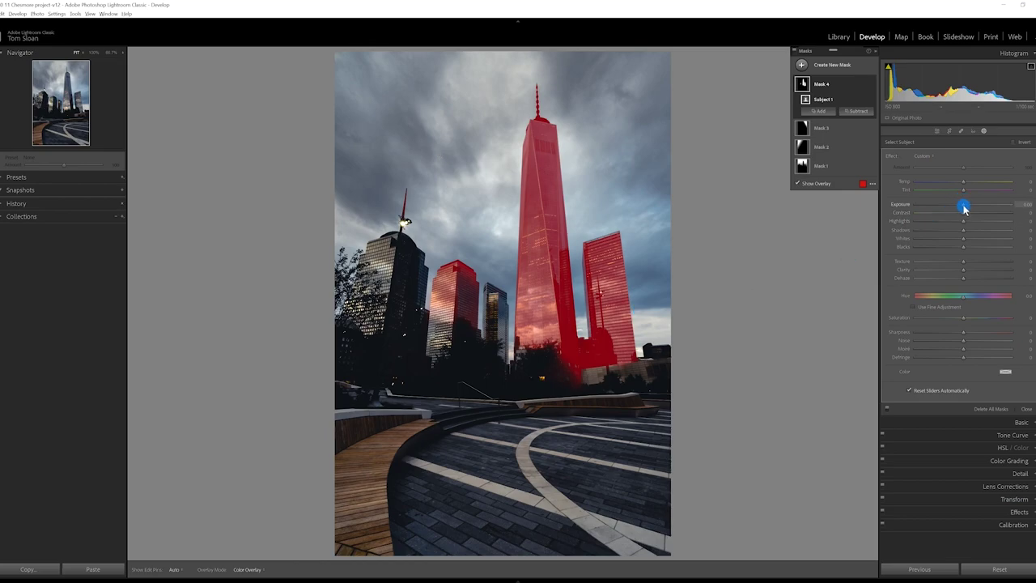
pyautogui.moveTo(962, 207); pyautogui.dragTo(968, 207)
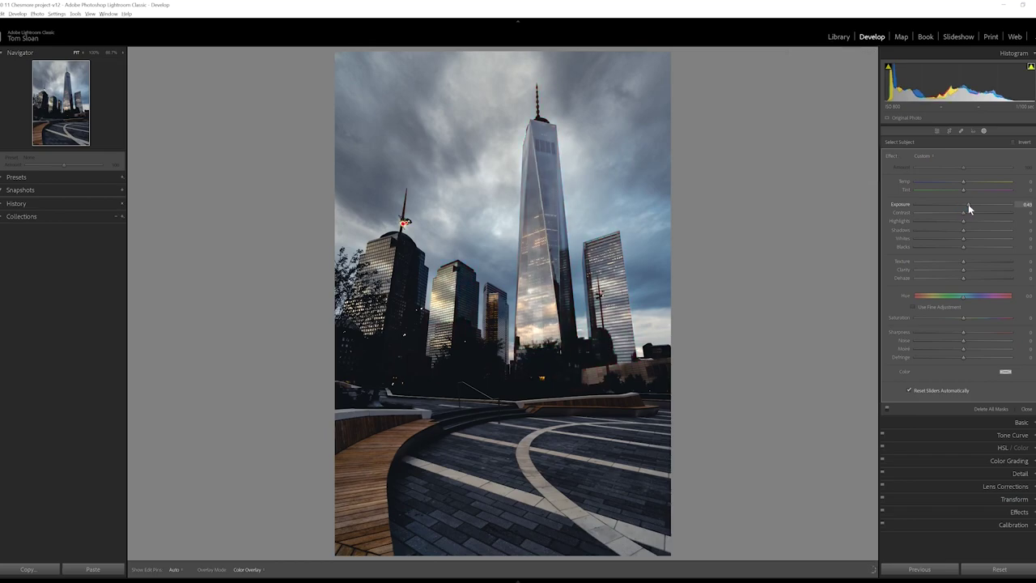
pyautogui.moveTo(967, 204); pyautogui.dragTo(965, 203)
pyautogui.click(802, 328)
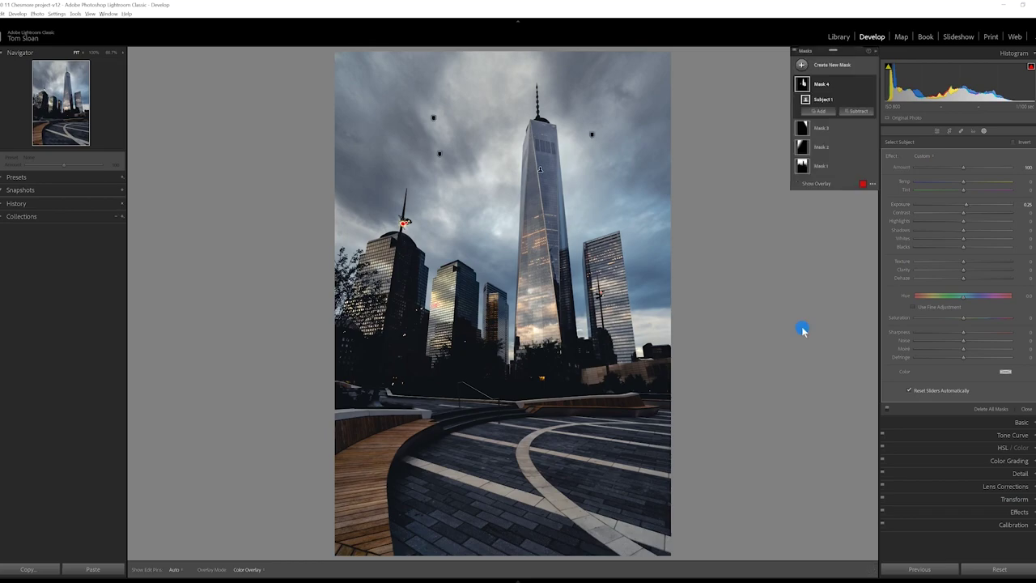
pyautogui.hotkey('shift', 'w')
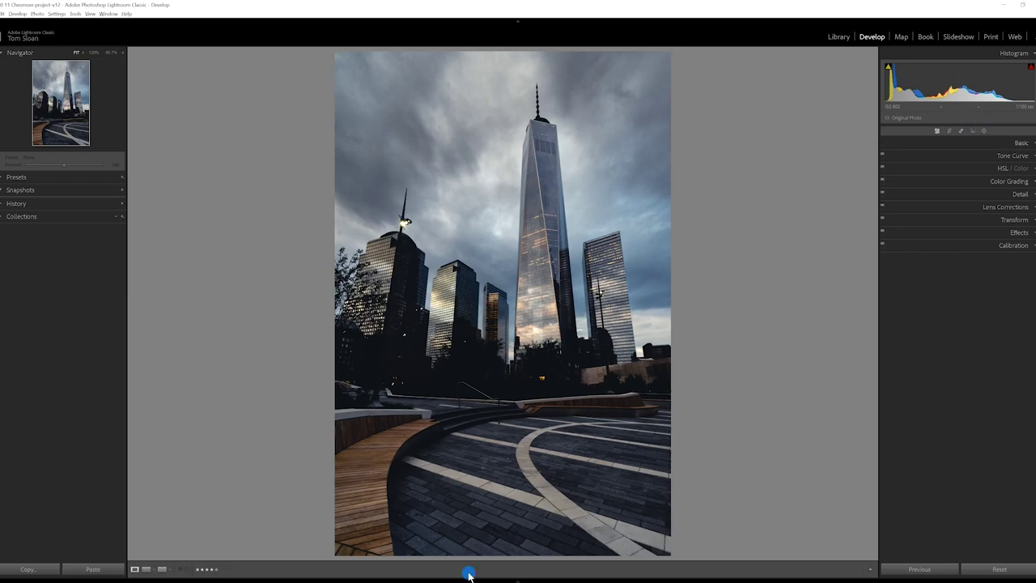
# Add a bottom-up linear gradient over the foreground plaza at Exposure −0.50 and Highlights −3.
pyautogui.click(485, 426)
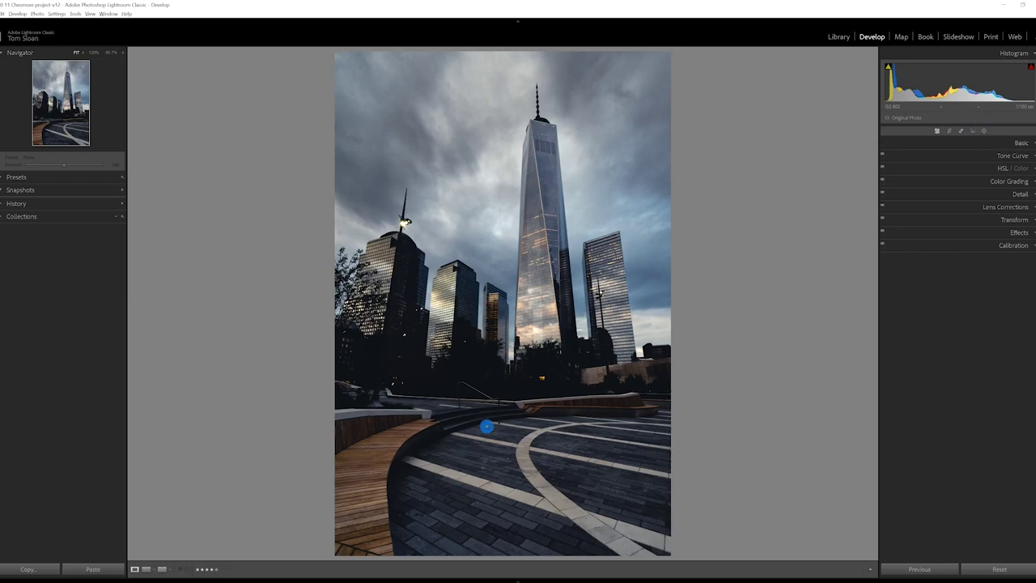
pyautogui.click(983, 132)
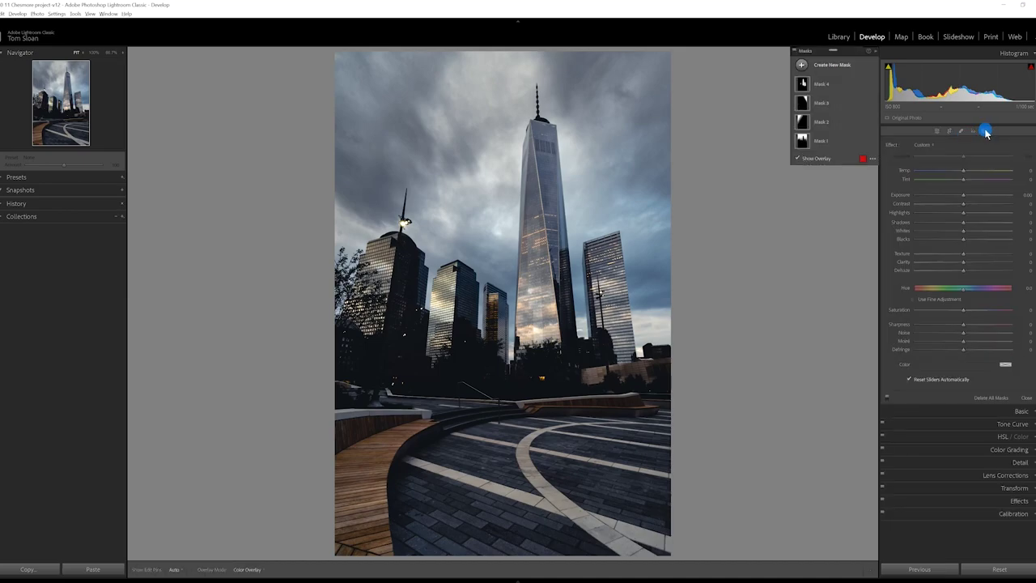
pyautogui.click(800, 66)
pyautogui.click(800, 66)
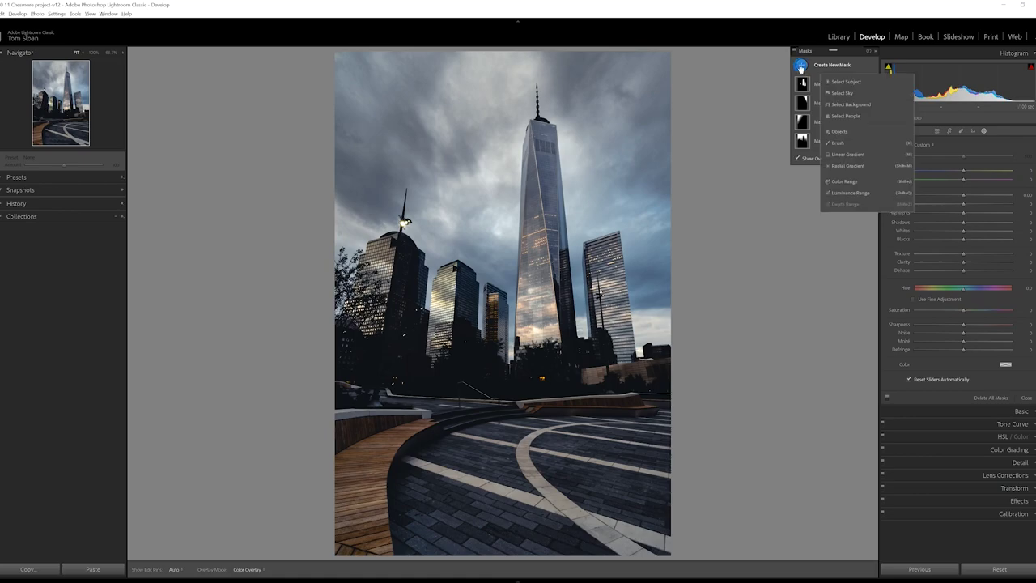
pyautogui.click(861, 154)
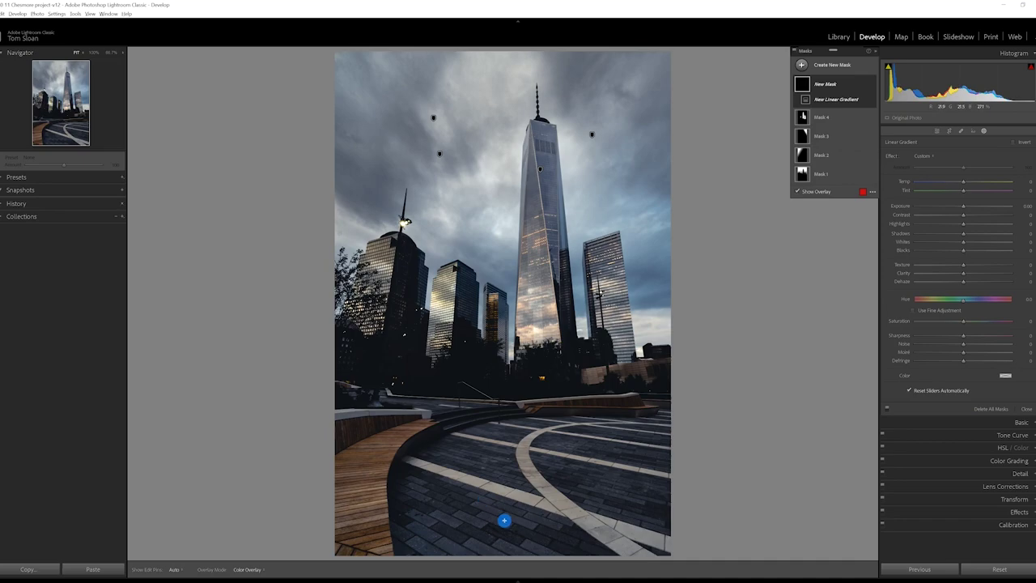
pyautogui.moveTo(504, 520); pyautogui.dragTo(516, 380)
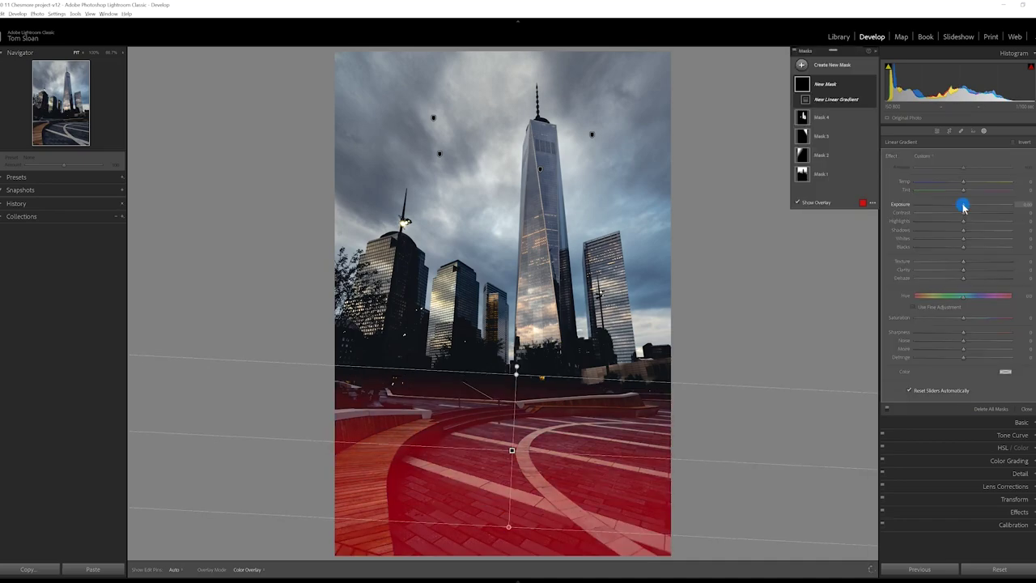
pyautogui.moveTo(963, 204); pyautogui.dragTo(957, 209)
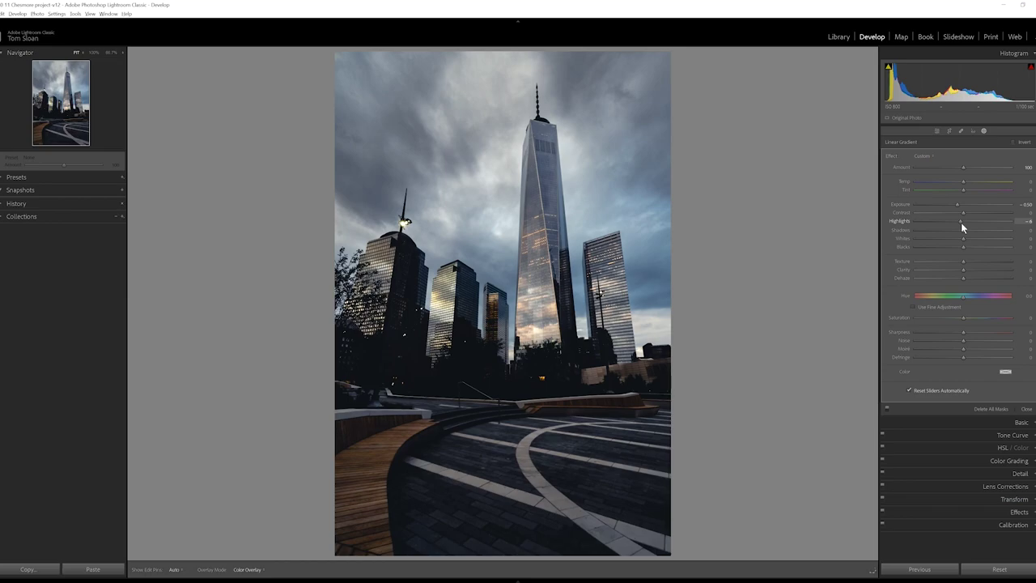
pyautogui.click(937, 132)
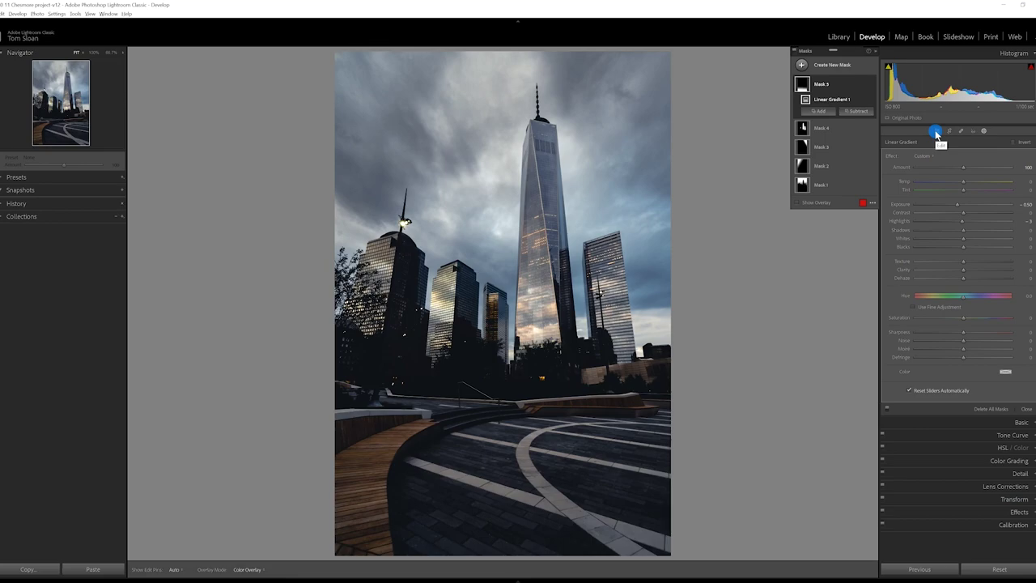
pyautogui.click(936, 133)
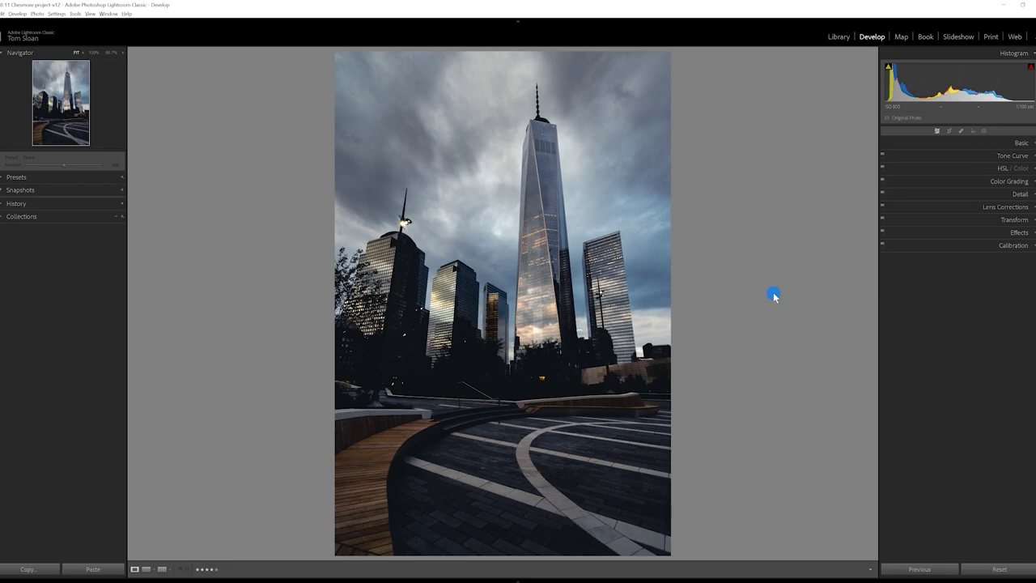
pyautogui.press('\\')
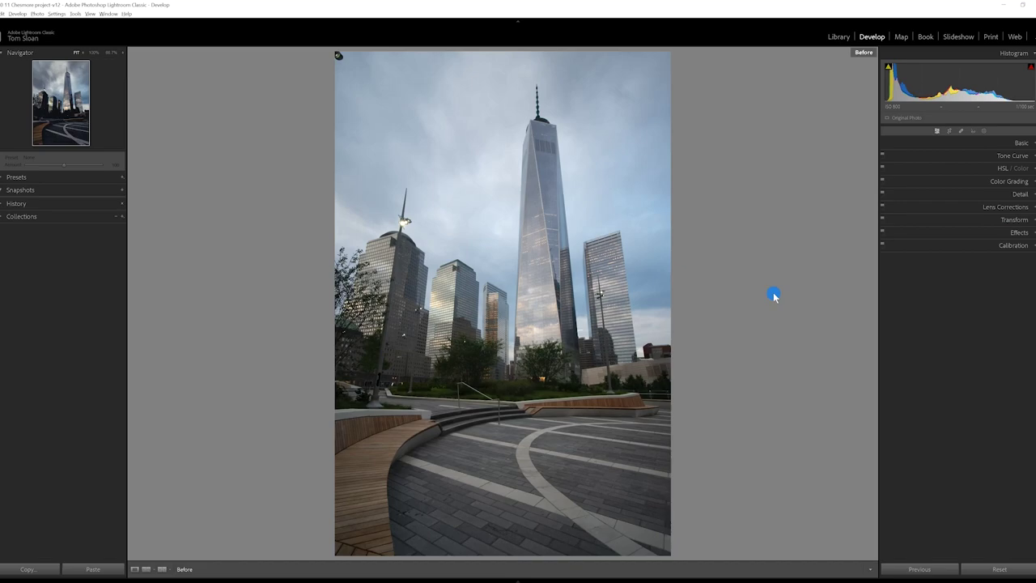
pyautogui.press('\\')
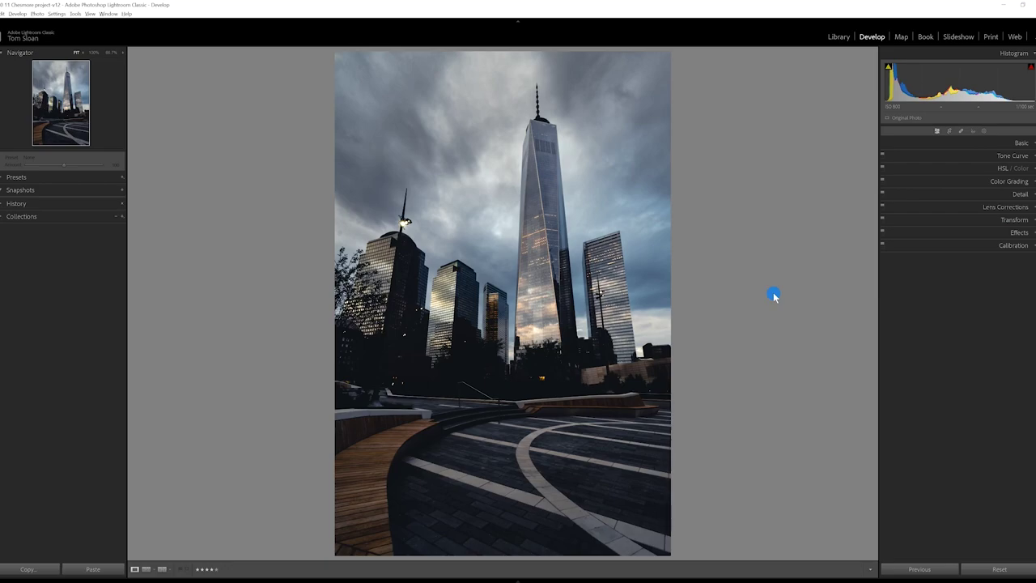
pyautogui.press('\\')
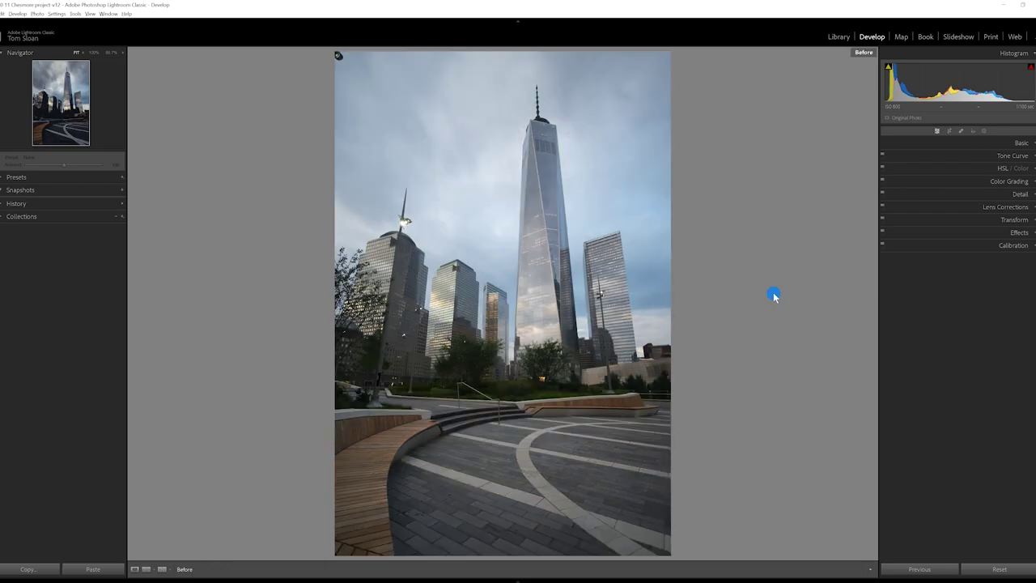
pyautogui.press('\\')
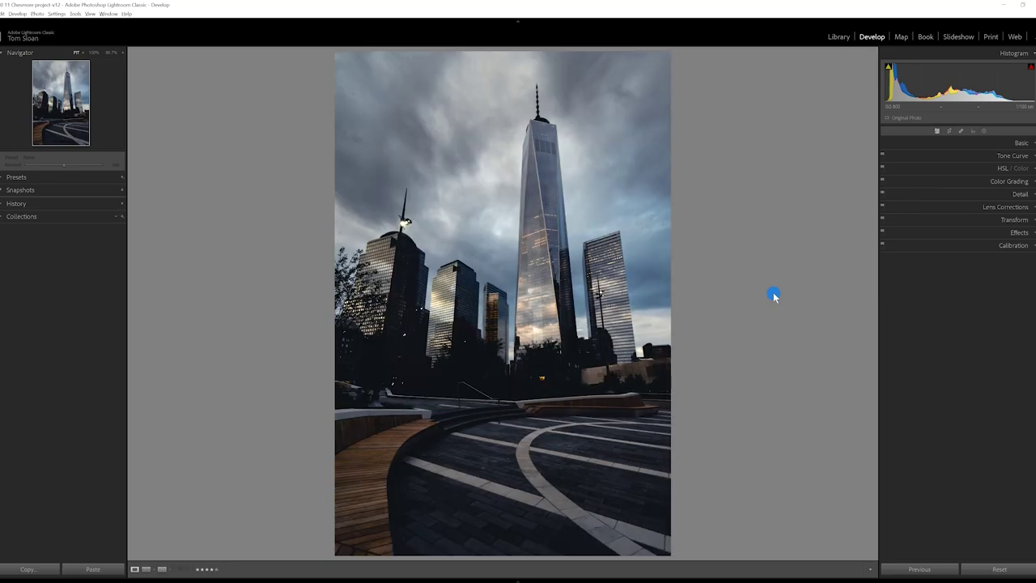